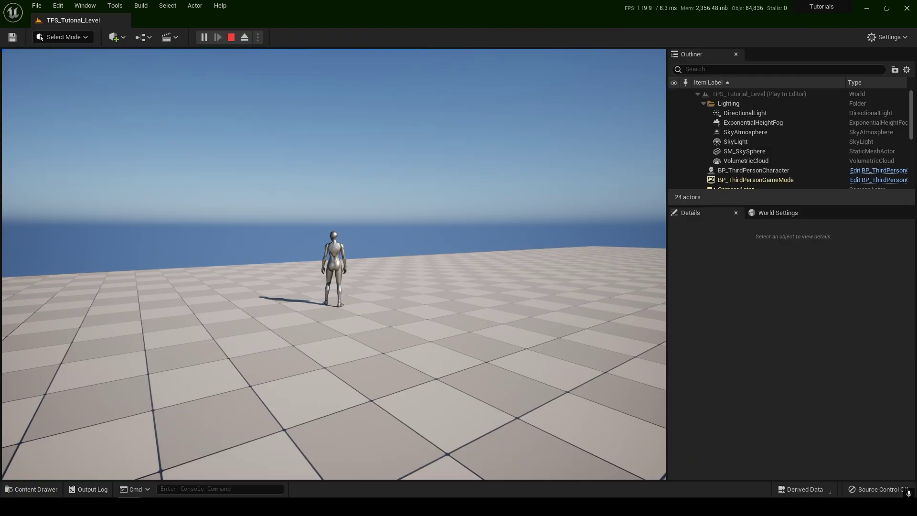
End the play session and open the BP_ThirdPersonCharacter blueprint from the level.
{"action": "key", "text": "w"}
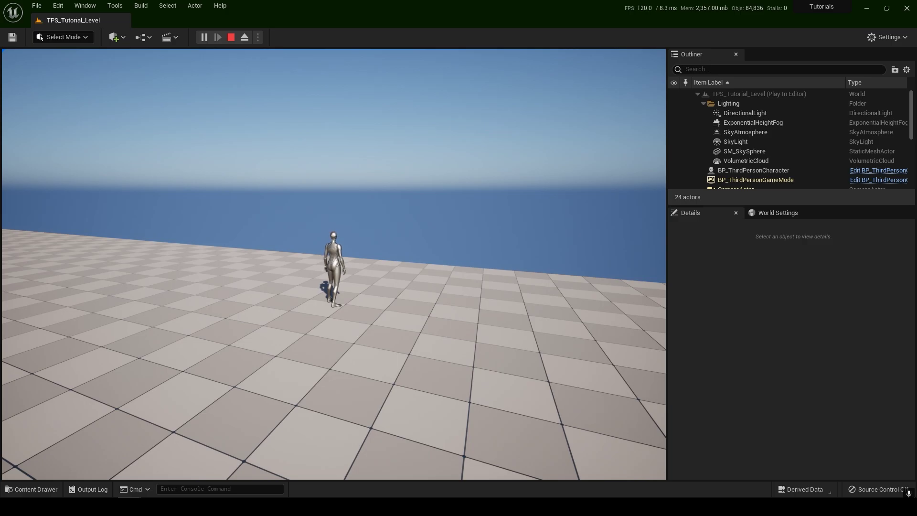
{"action": "key", "text": "Escape"}
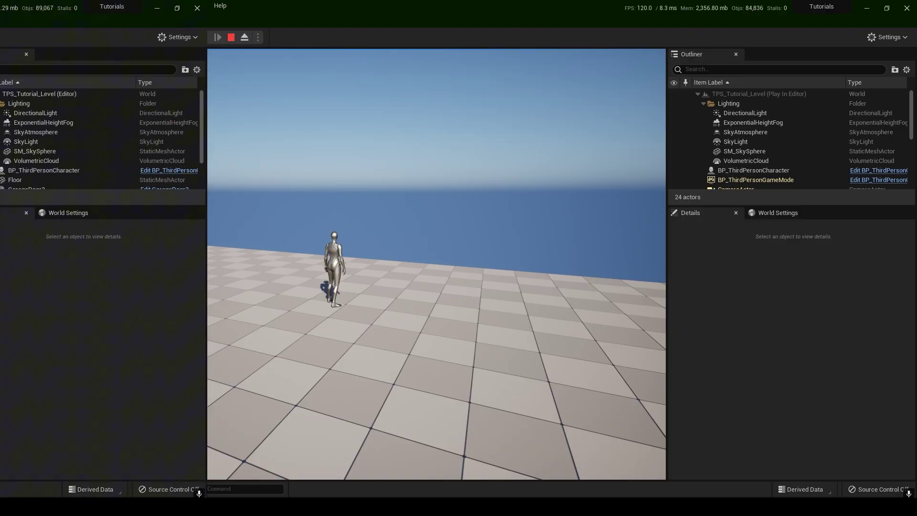
{"action": "left_click", "coordinate": [191, 269]}
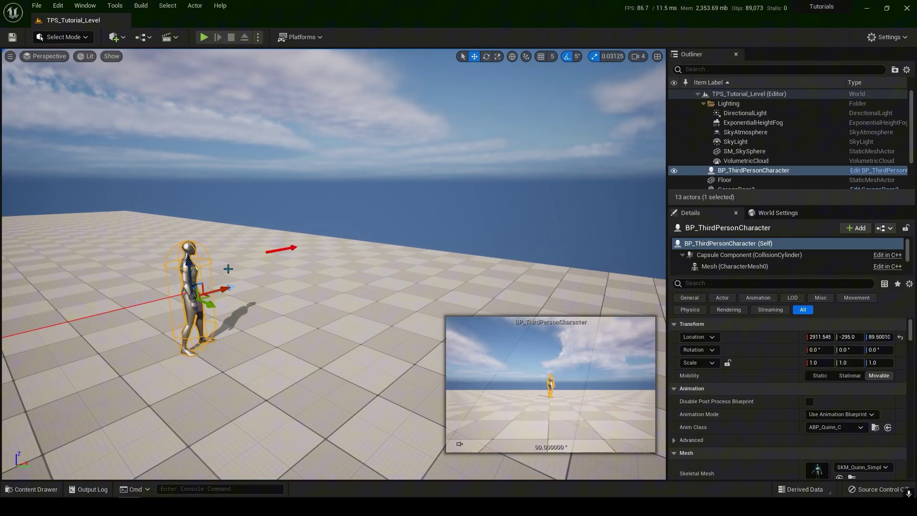
{"action": "left_click", "coordinate": [879, 170]}
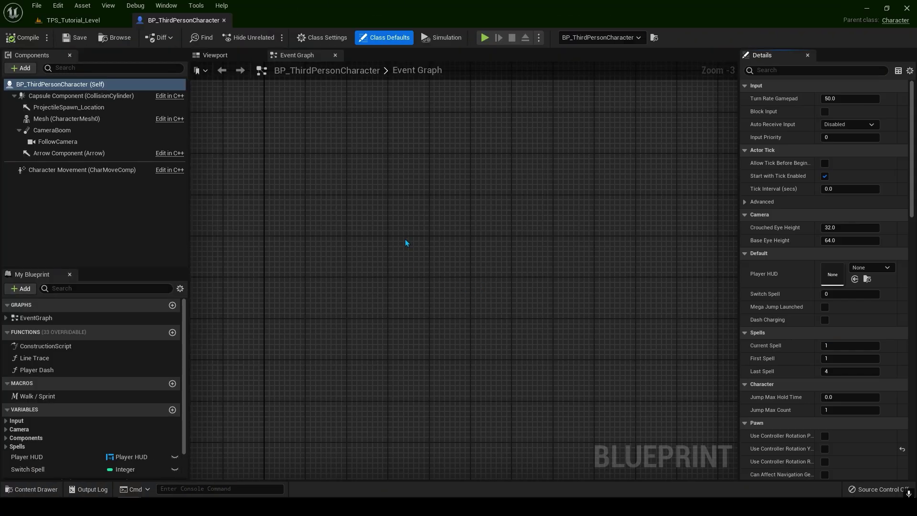
Add a keyboard event node to the character's Event Graph and set its input key to Tab.
{"action": "scroll", "coordinate": [408, 236], "scroll_direction": "up", "scroll_amount": 3}
{"action": "right_click", "coordinate": [376, 205]}
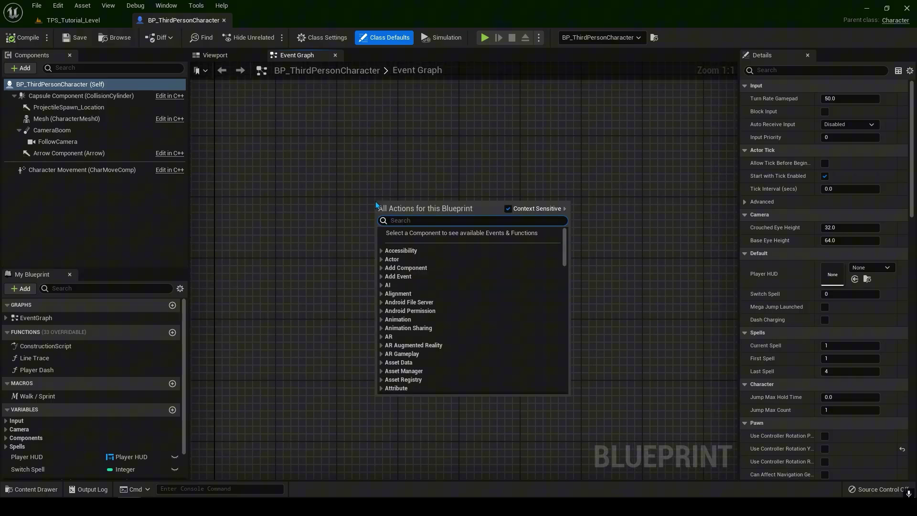
{"action": "type", "text": "keyb"}
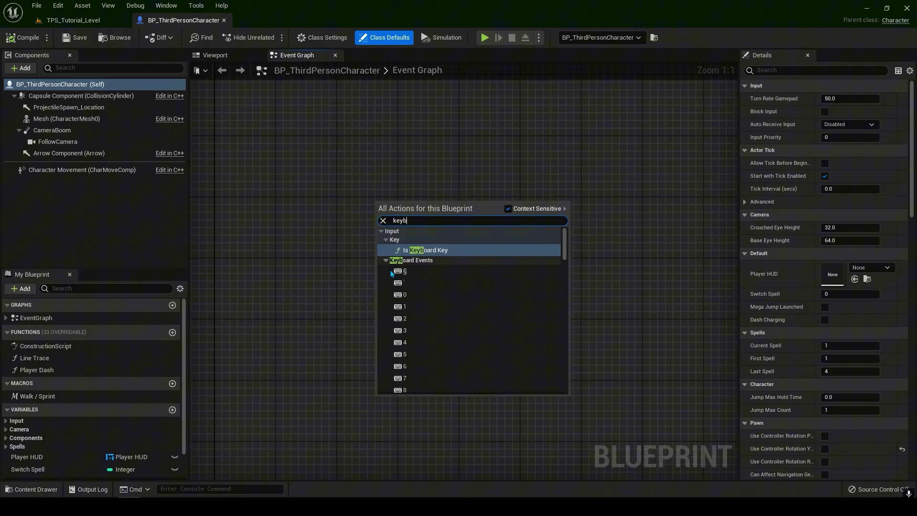
{"action": "left_click", "coordinate": [420, 294]}
{"action": "left_click_drag", "start_coordinate": [391, 212], "coordinate": [354, 207]}
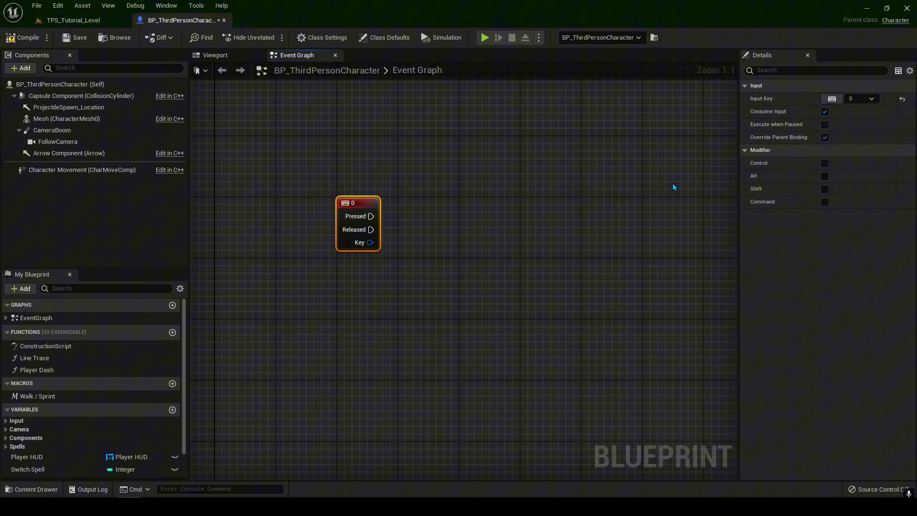
{"action": "left_click", "coordinate": [832, 99]}
{"action": "key", "text": "Tab"}
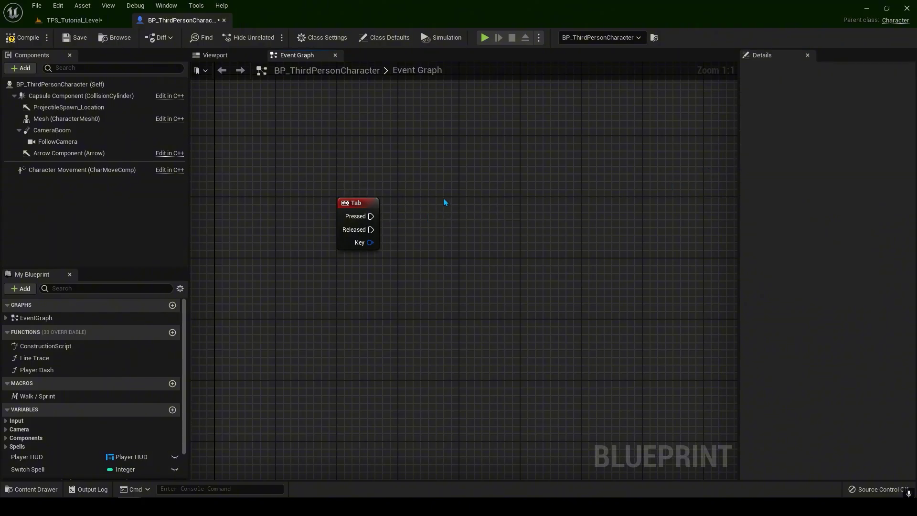
Create a Sound Cue named NoMana_Sounds2 in the _Main/Sounds folder and open it.
{"action": "right_click_drag", "start_coordinate": [527, 239], "coordinate": [531, 241]}
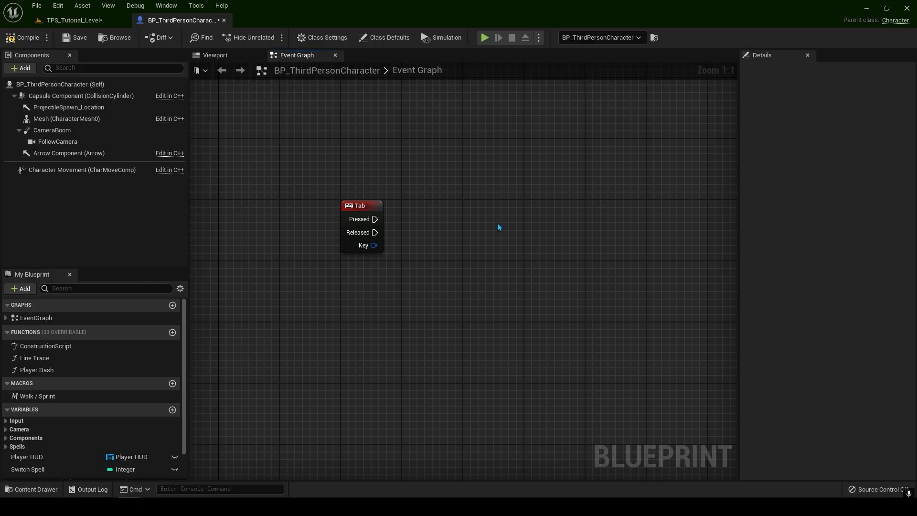
{"action": "key", "text": "ctrl+space"}
{"action": "left_click", "coordinate": [387, 391]}
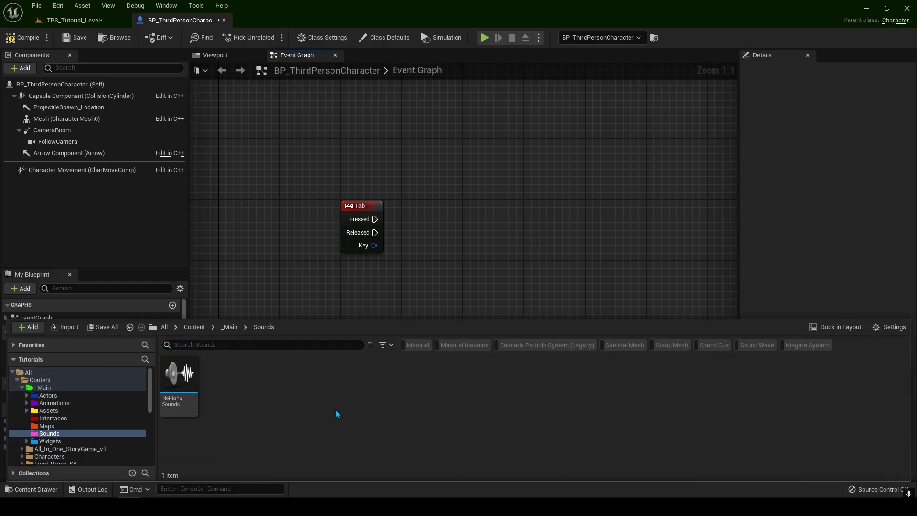
{"action": "right_click", "coordinate": [333, 415]}
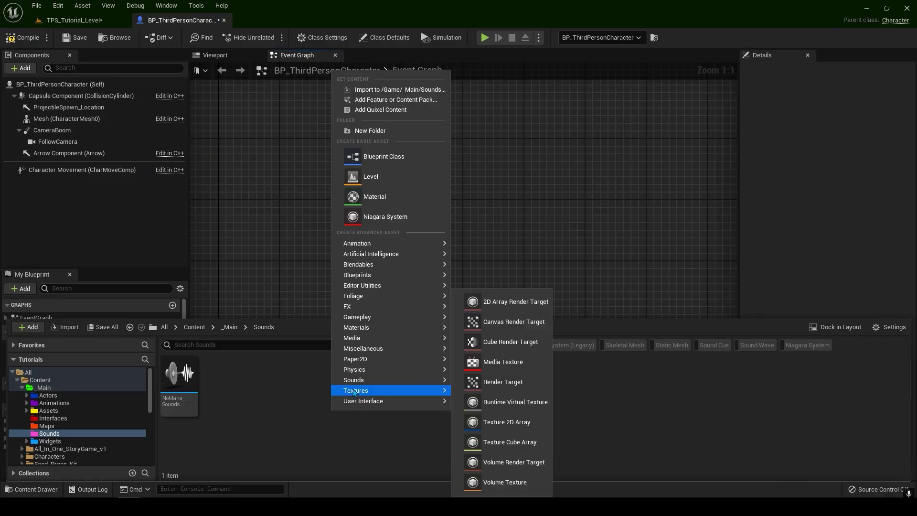
{"action": "mouse_move", "coordinate": [388, 382]}
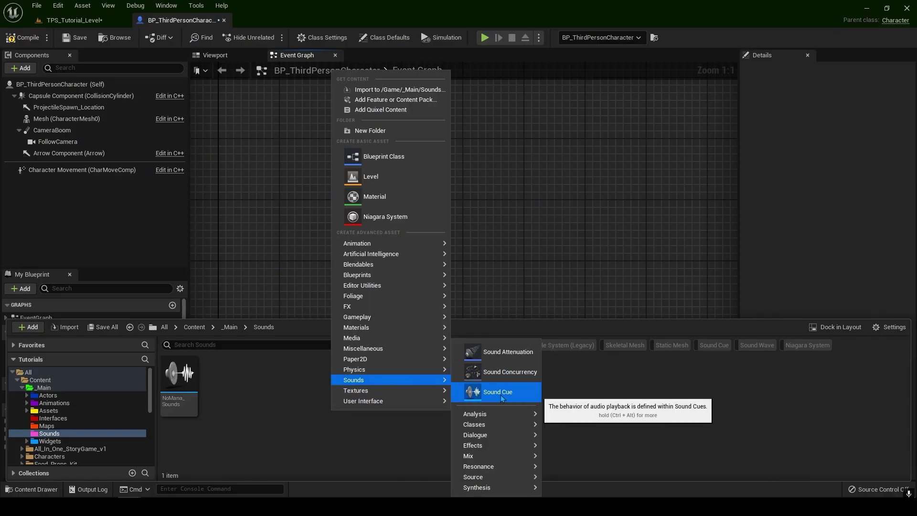
{"action": "left_click", "coordinate": [480, 393]}
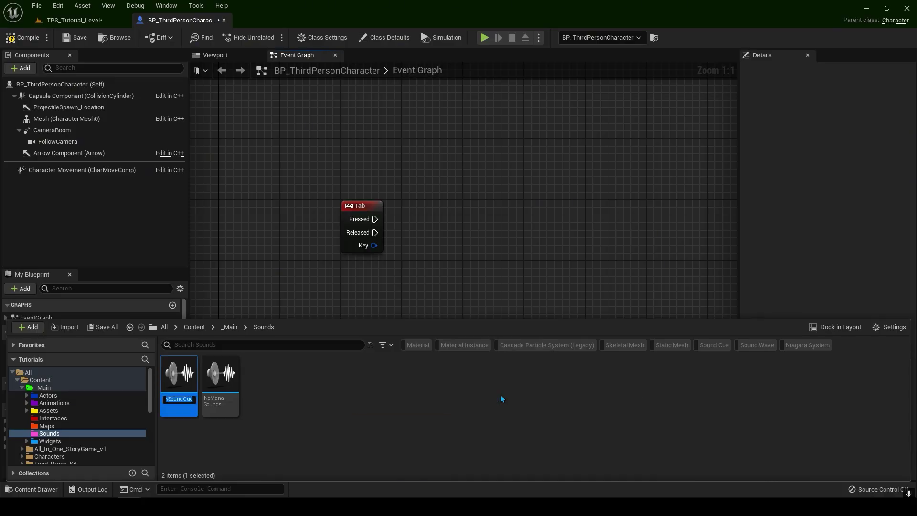
{"action": "type", "text": "NoMana_Sounds"}
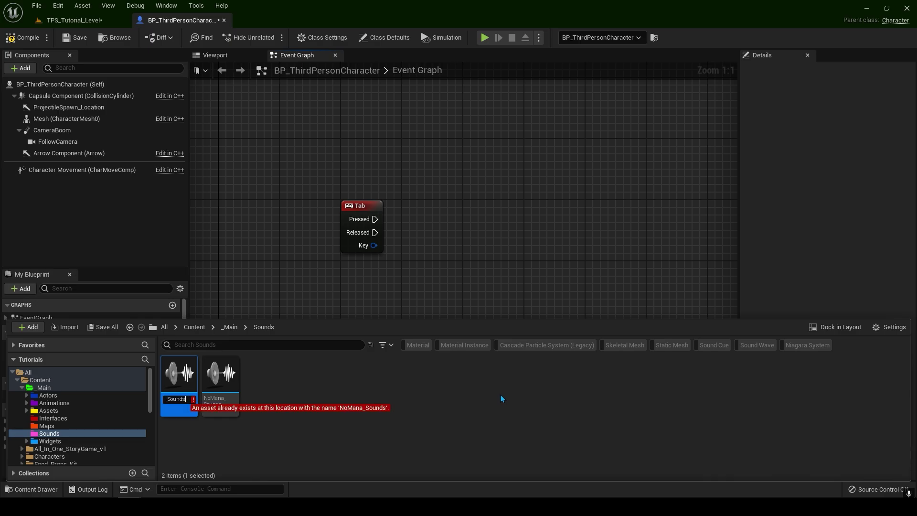
{"action": "type", "text": "2"}
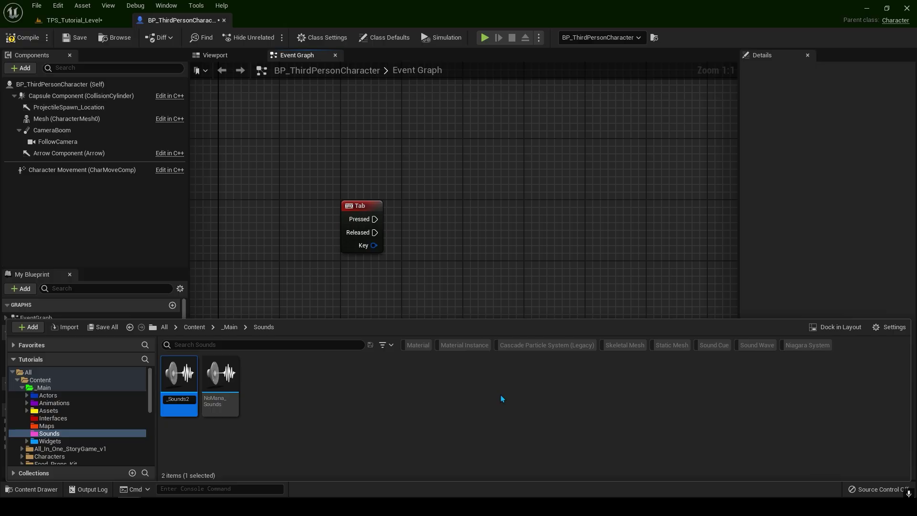
{"action": "key", "text": "Return"}
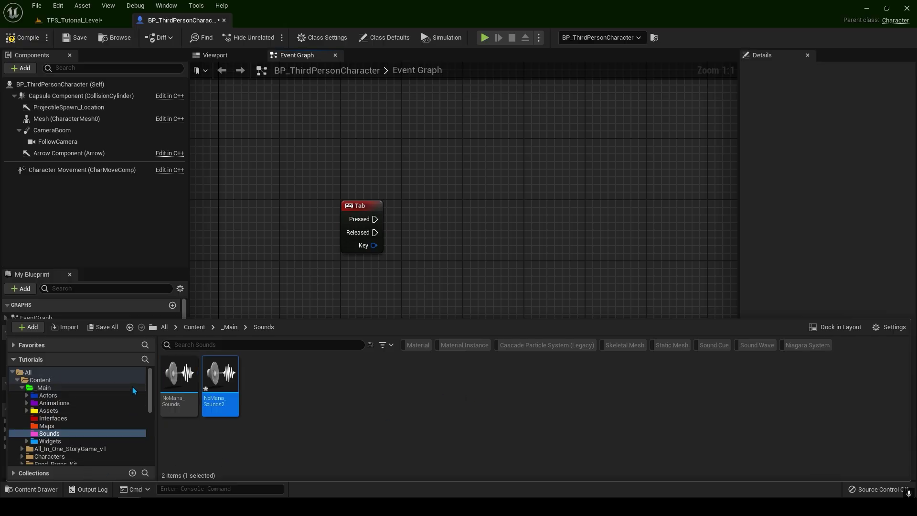
{"action": "mouse_move", "coordinate": [224, 382]}
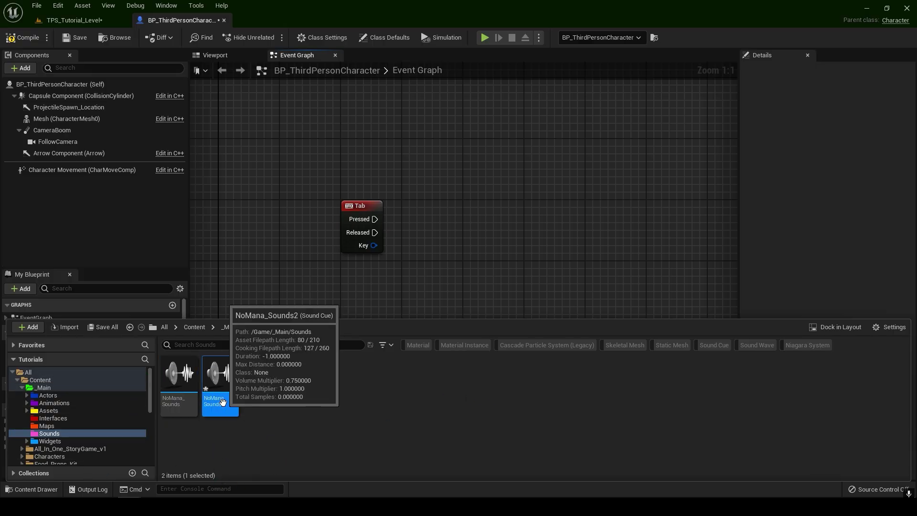
{"action": "key", "text": "ctrl+space"}
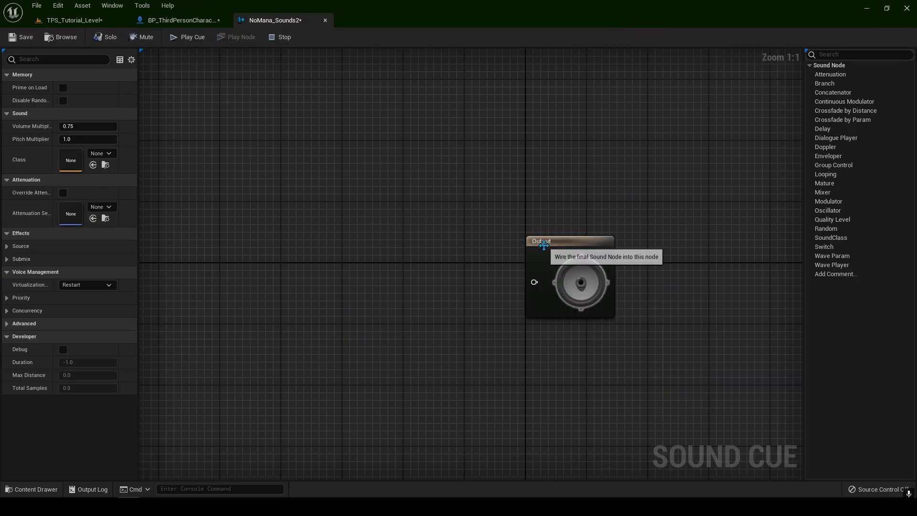
Filter the ParagonMuriel content folder to Sound Wave assets and search it for "low mana".
{"action": "right_click_drag", "start_coordinate": [416, 258], "coordinate": [407, 272]}
{"action": "key", "text": "ctrl+space"}
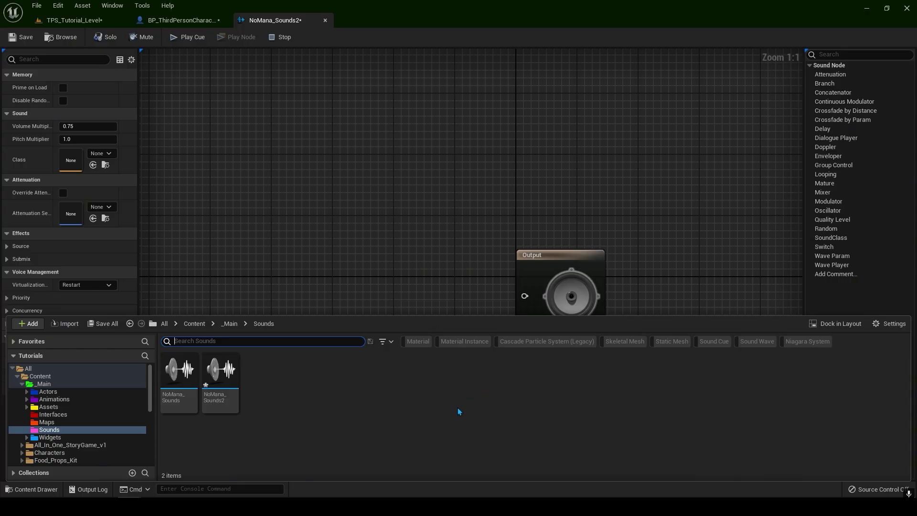
{"action": "left_click", "coordinate": [194, 324]}
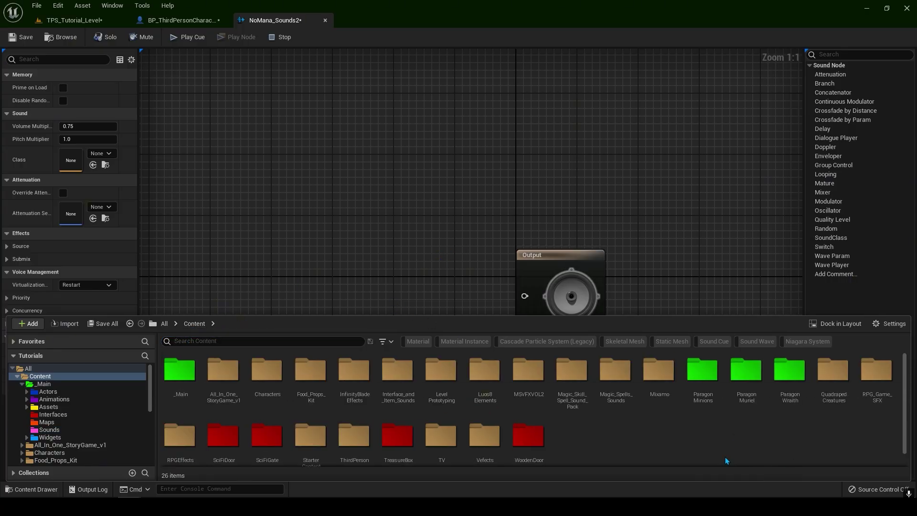
{"action": "double_click", "coordinate": [745, 370]}
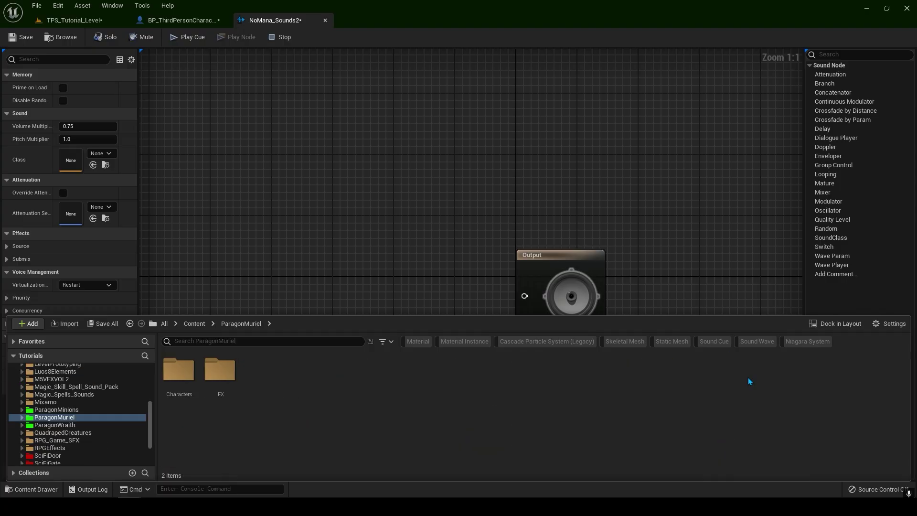
{"action": "left_click", "coordinate": [764, 344]}
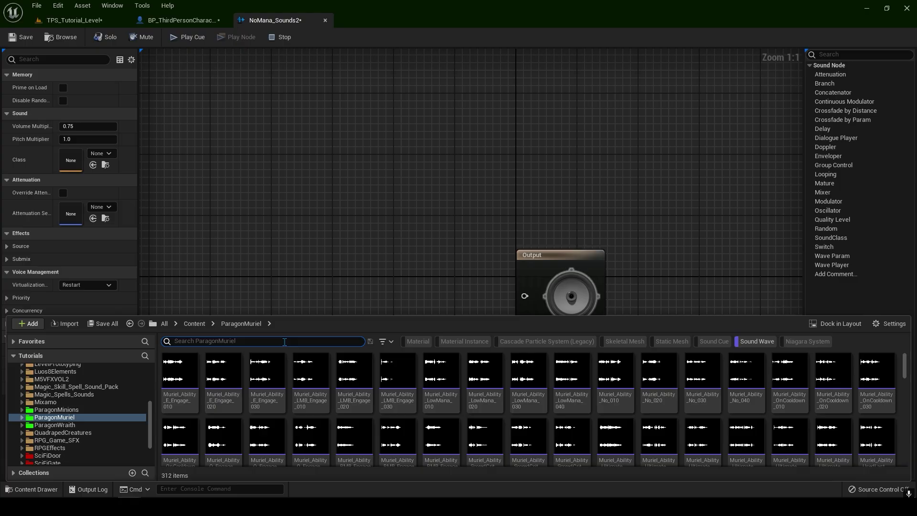
{"action": "type", "text": "low mana"}
{"action": "left_click", "coordinate": [371, 390]}
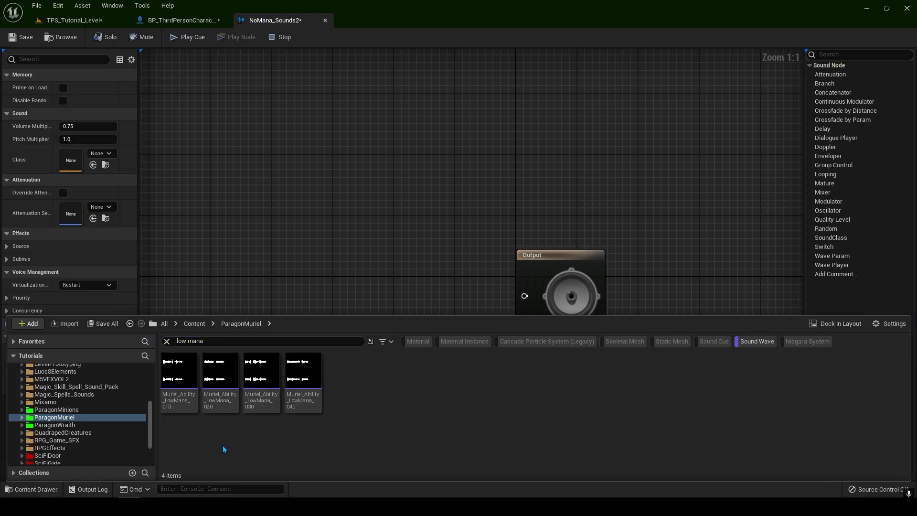
Add wave players for Muriel_Ability_LowMana_010, 020, 030 and 040 to the sound cue graph, stacked in a column.
{"action": "left_click", "coordinate": [221, 378]}
{"action": "left_click", "coordinate": [262, 378]}
{"action": "left_click", "coordinate": [303, 382]}
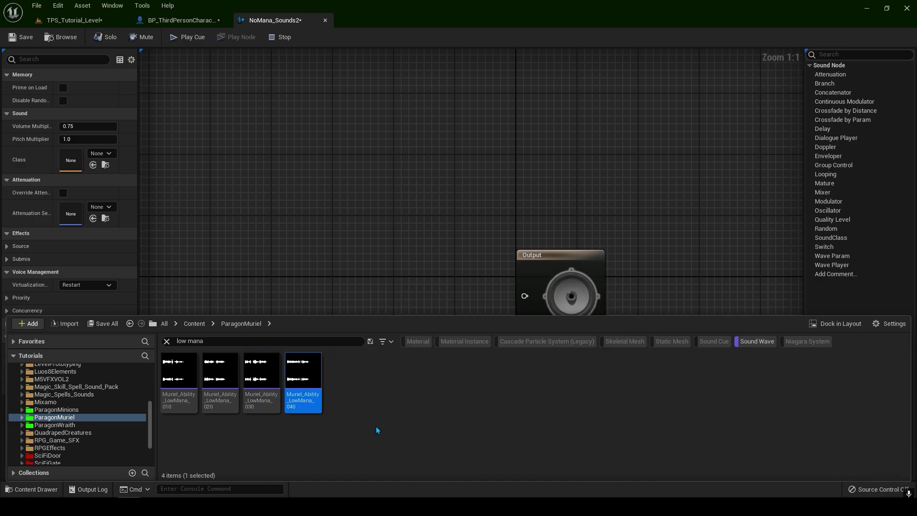
{"action": "left_click", "coordinate": [377, 421]}
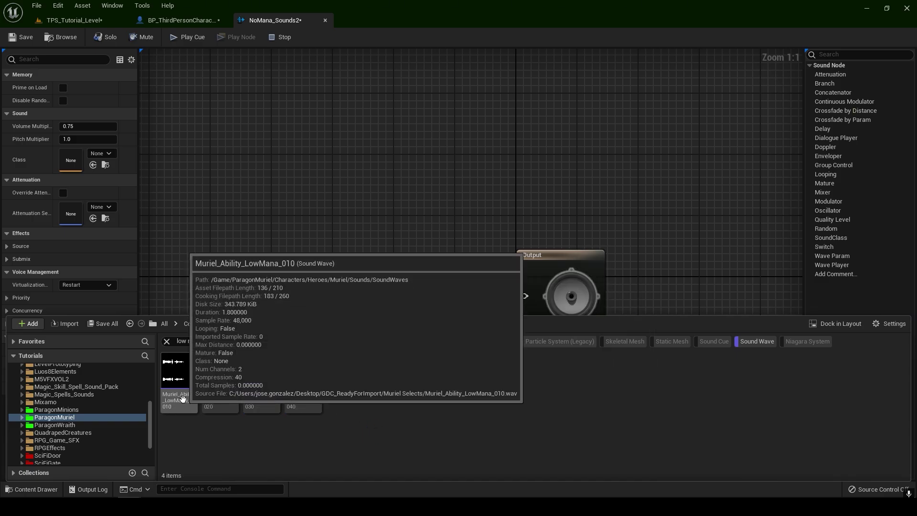
{"action": "left_click_drag", "start_coordinate": [182, 399], "coordinate": [248, 211]}
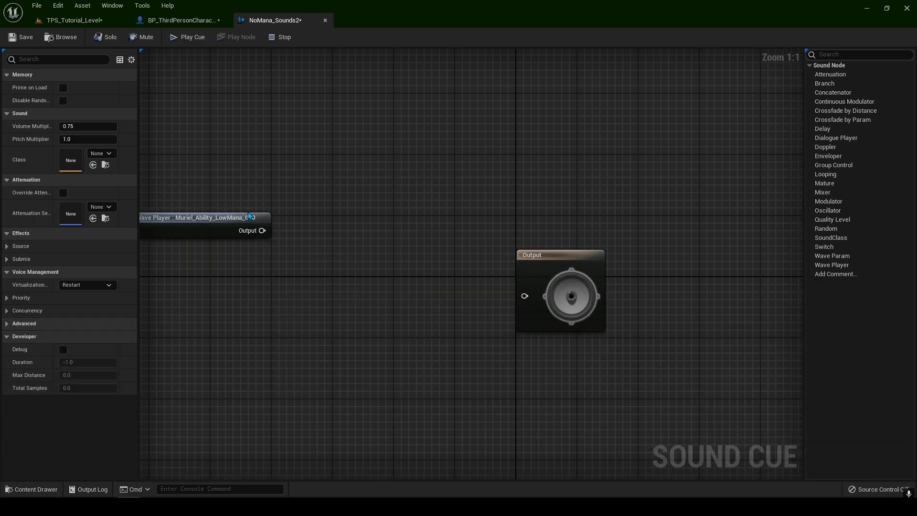
{"action": "key", "text": "ctrl+space"}
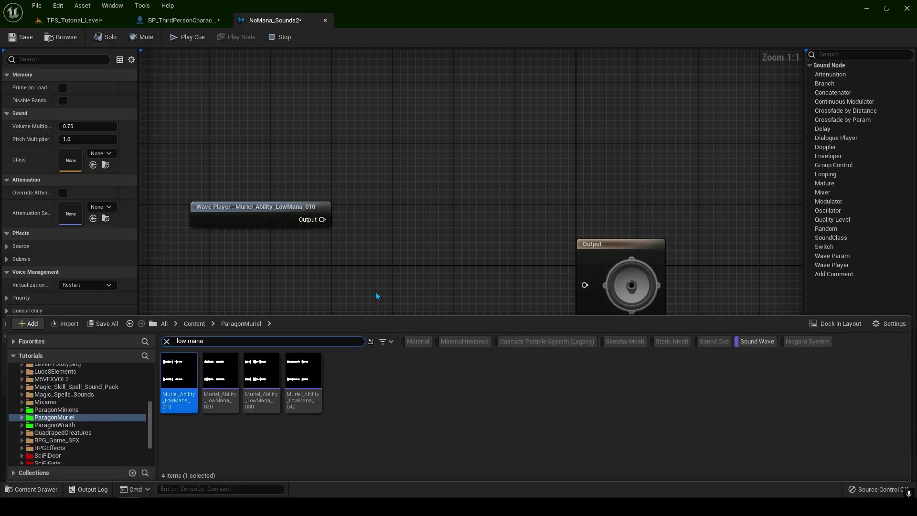
{"action": "left_click", "coordinate": [223, 406]}
{"action": "left_click", "coordinate": [304, 401], "text": "shift"}
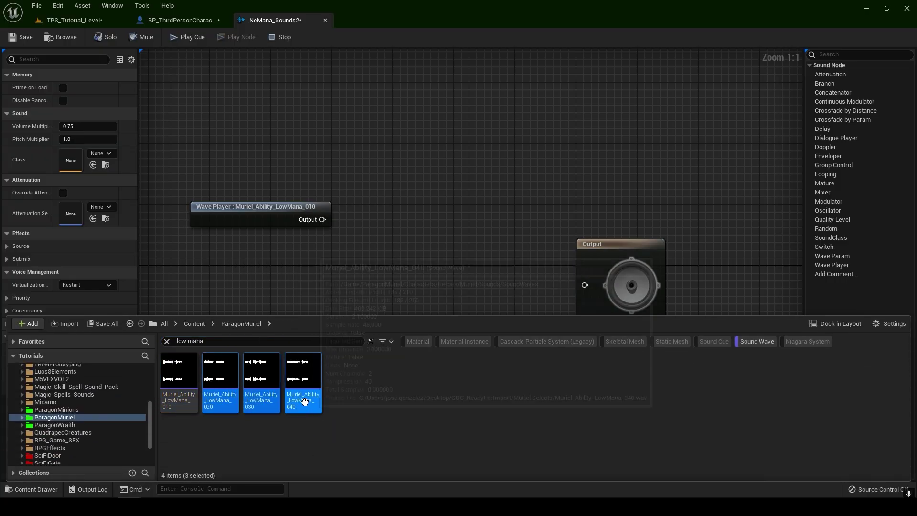
{"action": "left_click_drag", "start_coordinate": [304, 401], "coordinate": [408, 146]}
{"action": "left_click_drag", "start_coordinate": [382, 189], "coordinate": [287, 322]}
{"action": "left_click", "coordinate": [403, 307]}
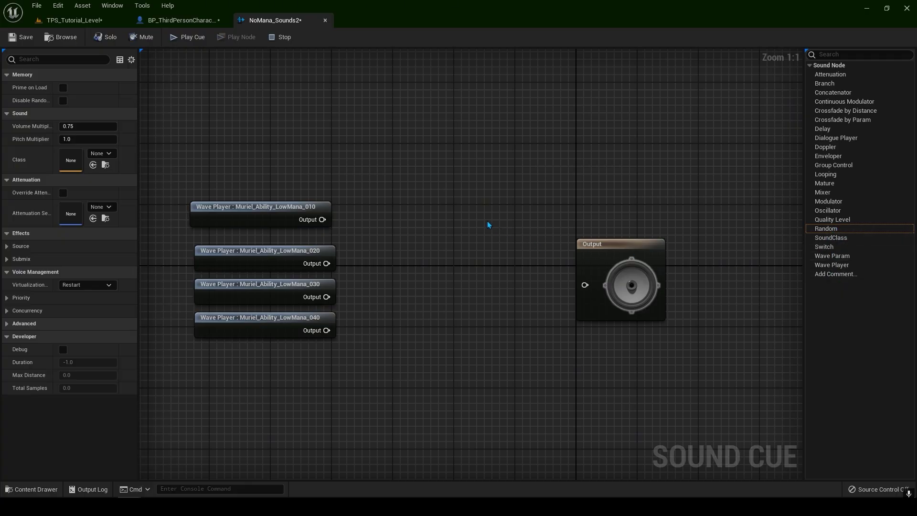
Add a Random node, feed it the LowMana_010 and 020 wave players, and connect it to the cue's Output.
{"action": "right_click", "coordinate": [468, 211]}
{"action": "type", "text": "random"}
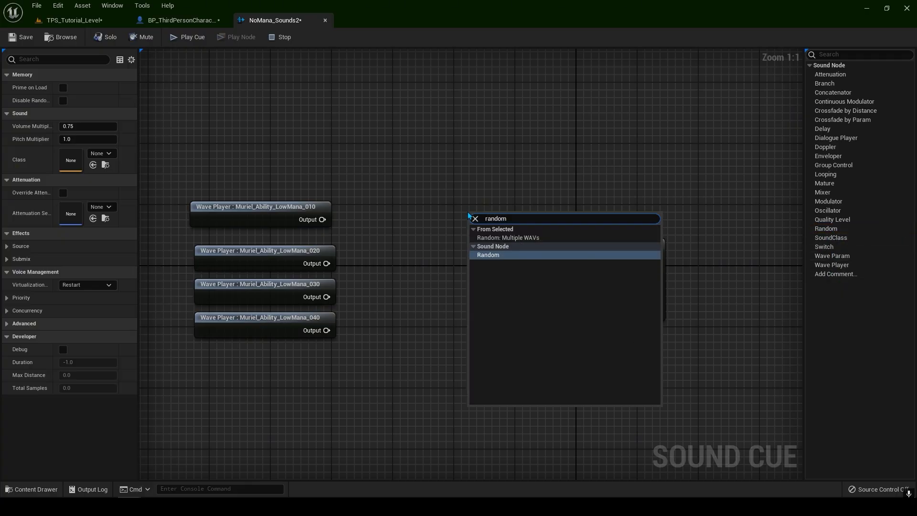
{"action": "left_click", "coordinate": [505, 256]}
{"action": "left_click_drag", "start_coordinate": [466, 233], "coordinate": [436, 218]}
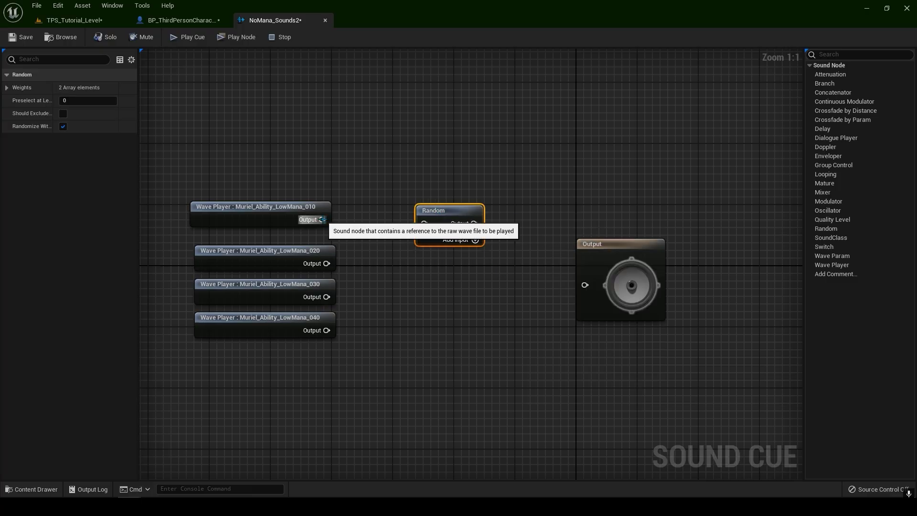
{"action": "left_click_drag", "start_coordinate": [322, 219], "coordinate": [425, 223]}
{"action": "left_click_drag", "start_coordinate": [327, 263], "coordinate": [585, 285]}
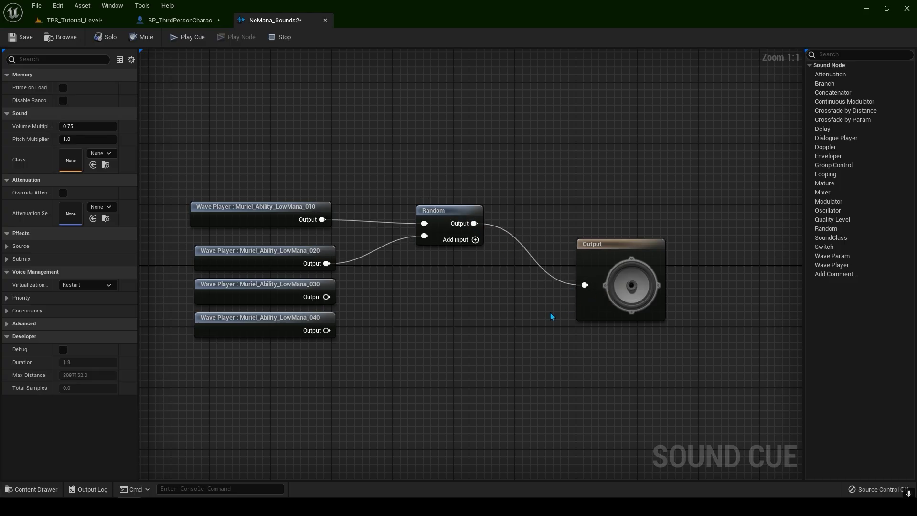
Add two more inputs to the Random node, connect the LowMana_030 and 040 wave players, and reposition the node.
{"action": "right_click_drag", "start_coordinate": [436, 302], "coordinate": [449, 308]}
{"action": "left_click", "coordinate": [487, 245]}
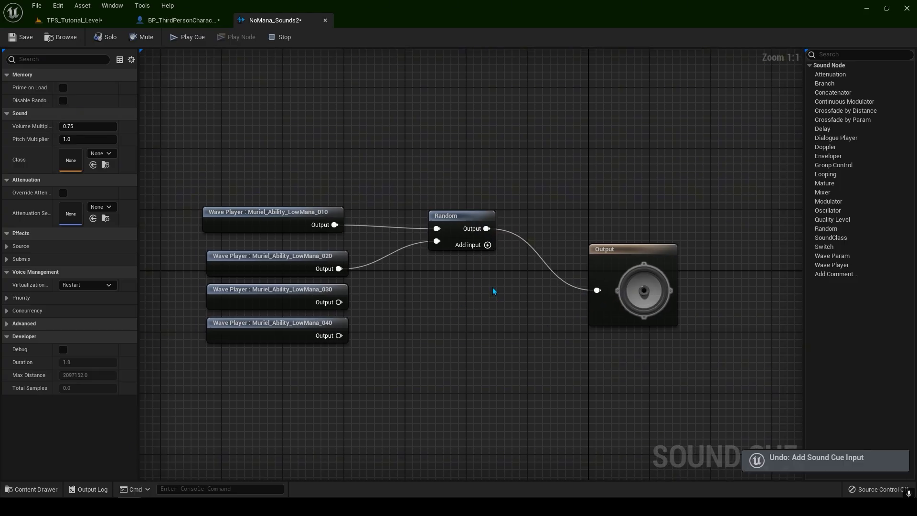
{"action": "left_click", "coordinate": [487, 245]}
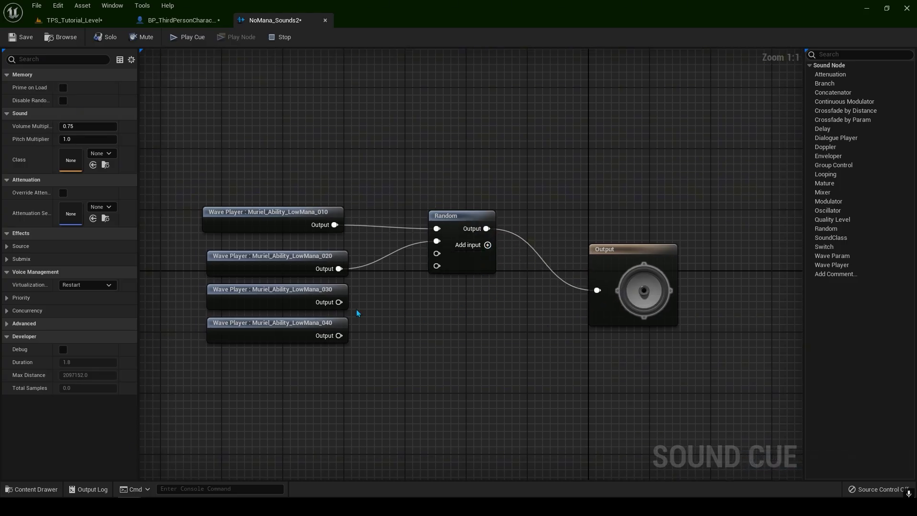
{"action": "left_click_drag", "start_coordinate": [339, 302], "coordinate": [437, 255]}
{"action": "left_click_drag", "start_coordinate": [338, 335], "coordinate": [437, 266]}
{"action": "left_click_drag", "start_coordinate": [447, 218], "coordinate": [433, 255]}
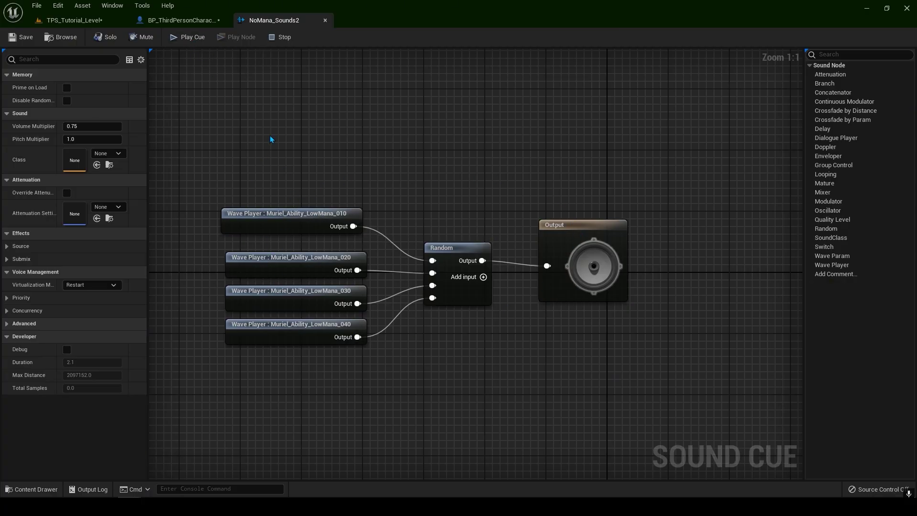
Play the NoMana_Sounds2 cue several times to check its random voice selection, and close the sound cue editor.
{"action": "left_click", "coordinate": [189, 38]}
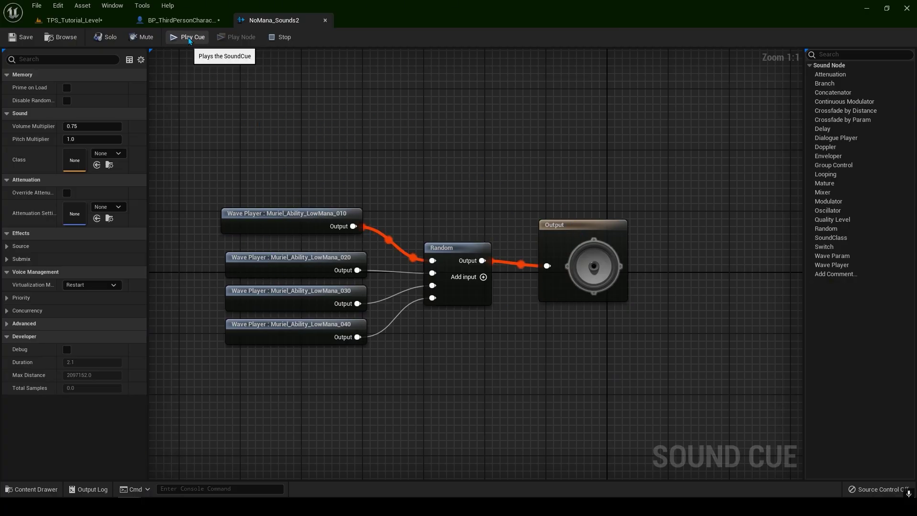
{"action": "left_click", "coordinate": [190, 39]}
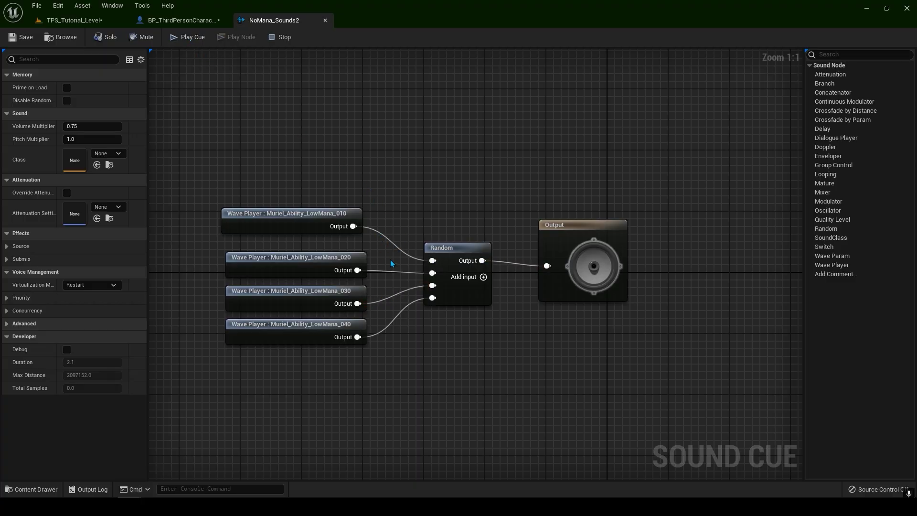
{"action": "left_click", "coordinate": [186, 42]}
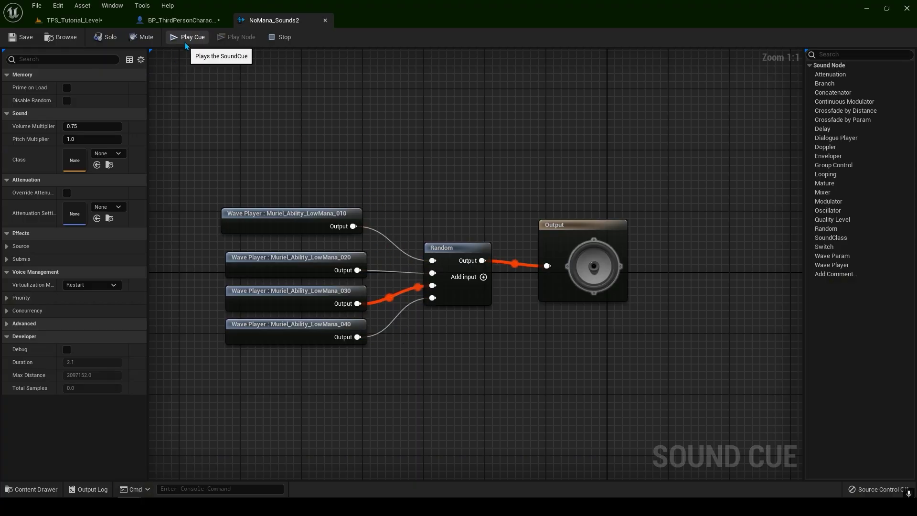
{"action": "left_click", "coordinate": [185, 42]}
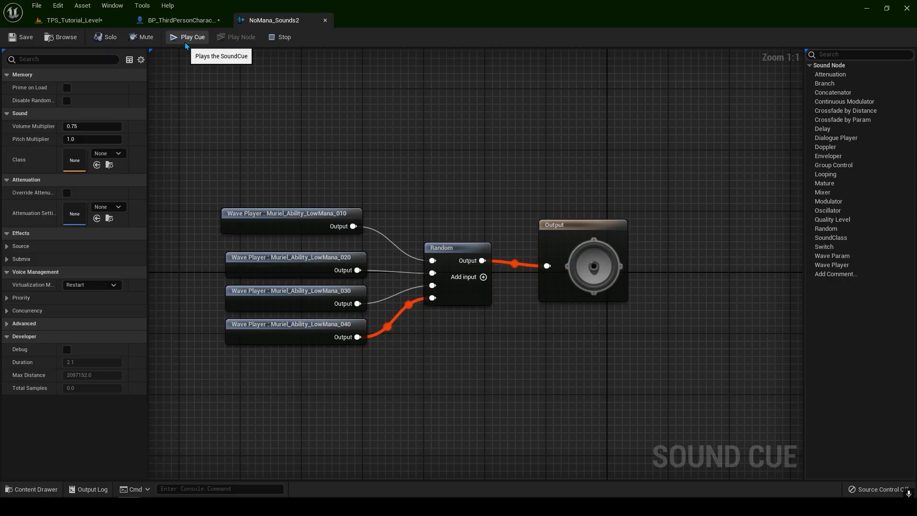
{"action": "right_click_drag", "start_coordinate": [442, 192], "coordinate": [452, 196]}
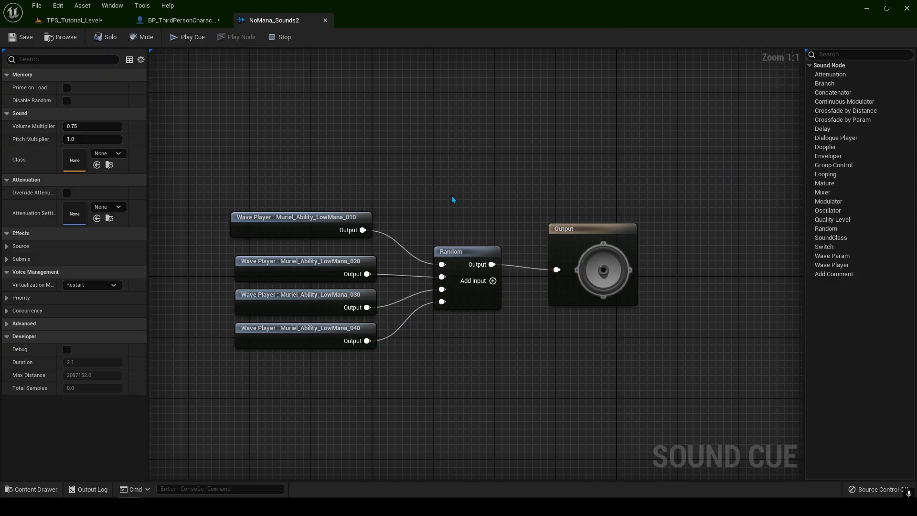
{"action": "left_click", "coordinate": [325, 20]}
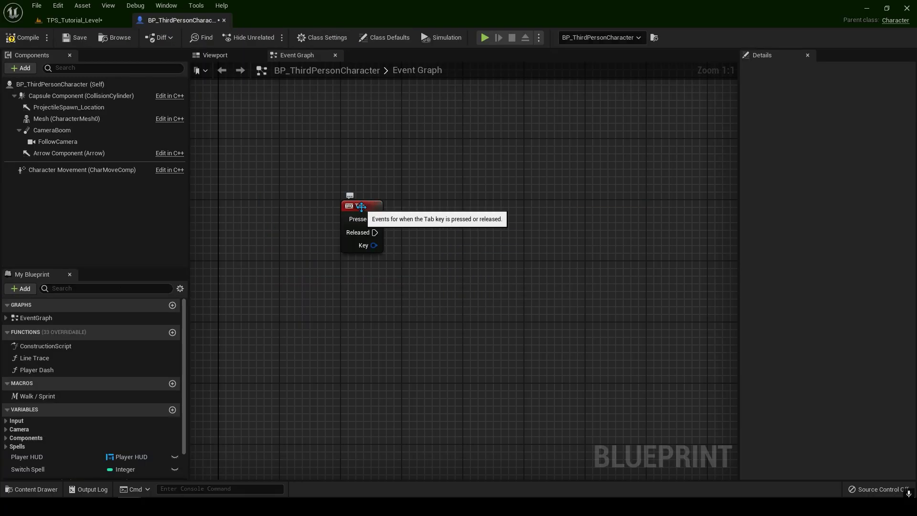
Add a Do Once node beside the Tab key event and connect the event's Pressed output to it.
{"action": "right_click_drag", "start_coordinate": [469, 205], "coordinate": [457, 213]}
{"action": "right_click", "coordinate": [457, 215]}
{"action": "type", "text": "d"}
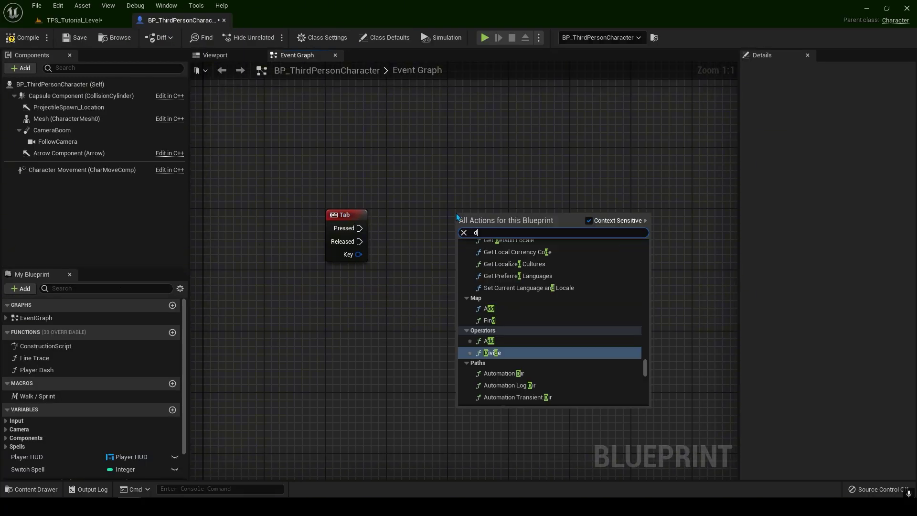
{"action": "type", "text": "o once"}
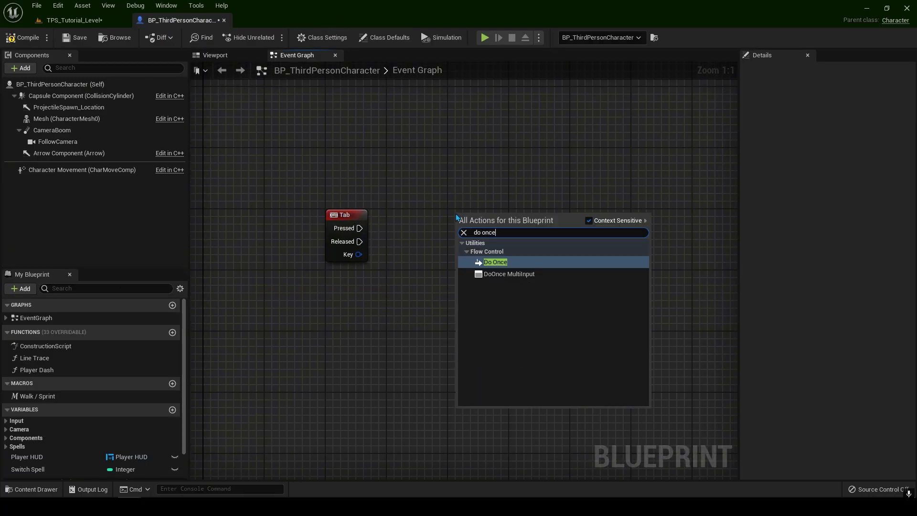
{"action": "left_click", "coordinate": [496, 262]}
{"action": "left_click_drag", "start_coordinate": [359, 228], "coordinate": [474, 225]}
Add a custom event named "Reset NO MANA" below Do Once and connect it to the Do Once node's Reset input.
{"action": "right_click", "coordinate": [443, 303]}
{"action": "type", "text": "custom"}
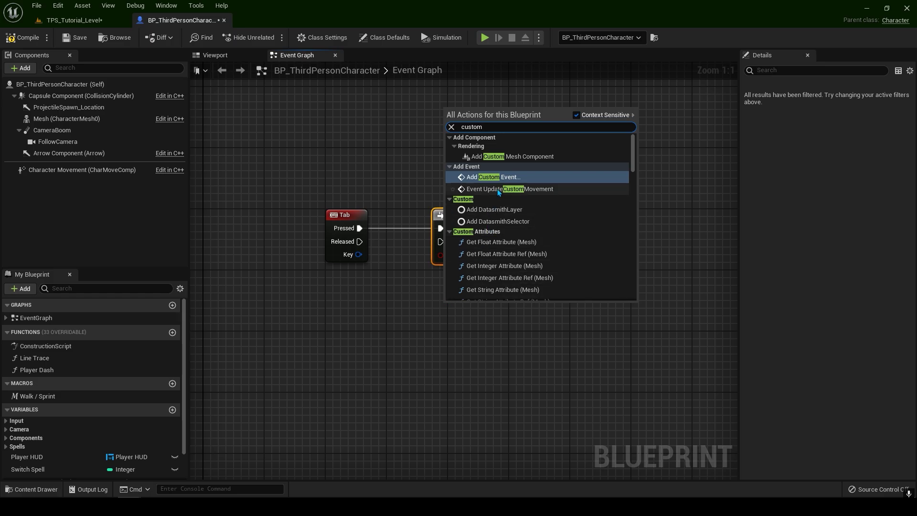
{"action": "left_click", "coordinate": [493, 177]}
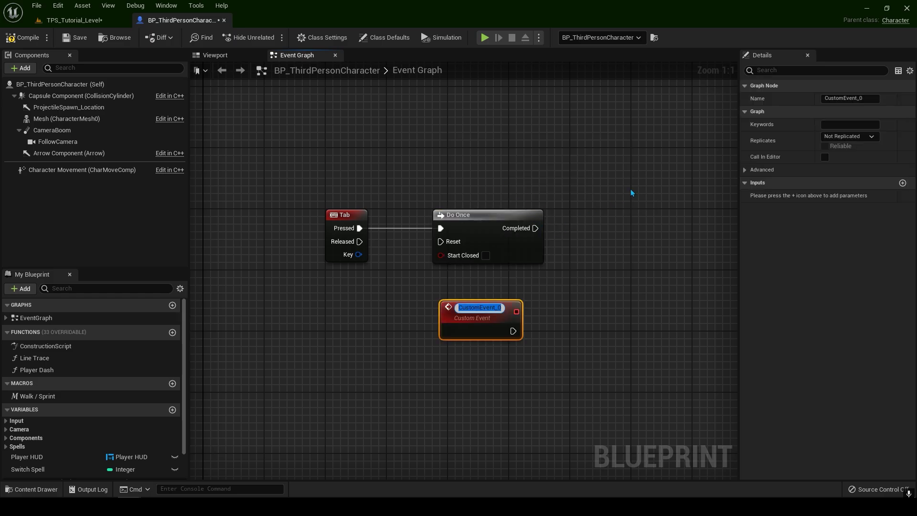
{"action": "type", "text": "Reset NO MANA"}
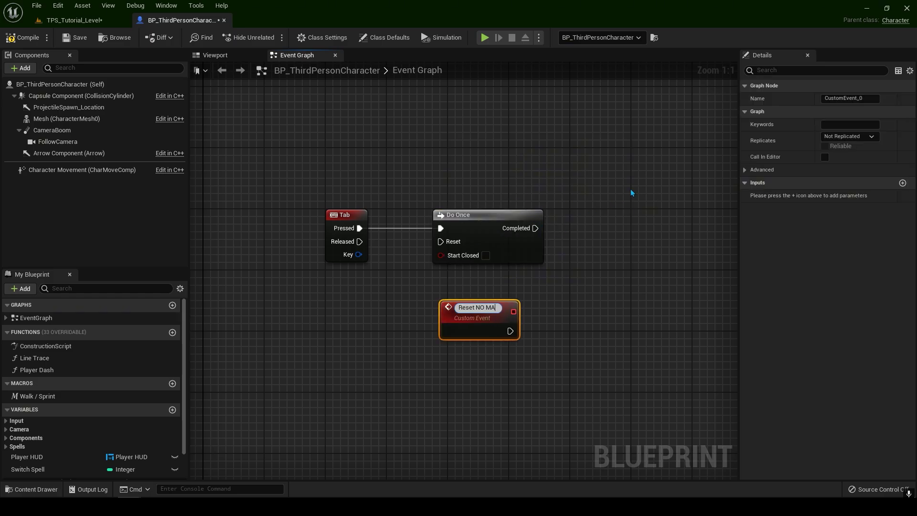
{"action": "key", "text": "Return"}
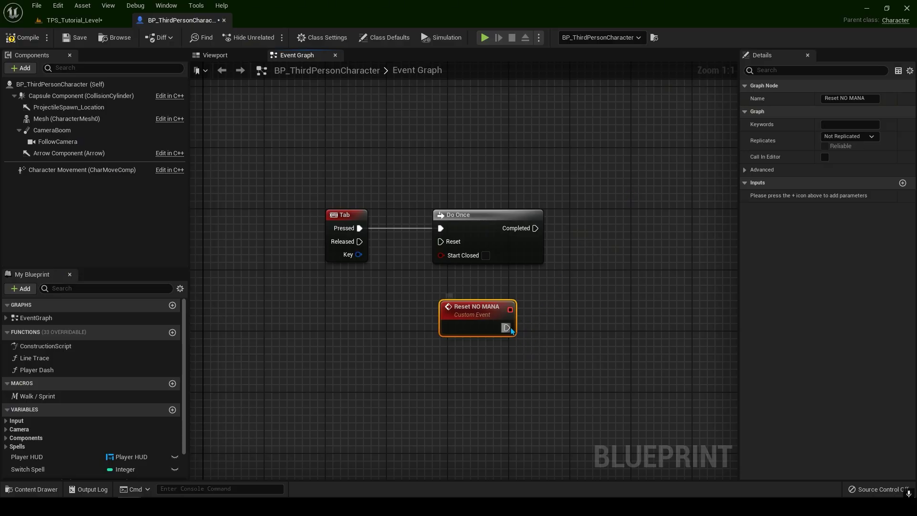
{"action": "left_click_drag", "start_coordinate": [507, 328], "coordinate": [440, 241]}
{"action": "left_click_drag", "start_coordinate": [458, 316], "coordinate": [450, 302]}
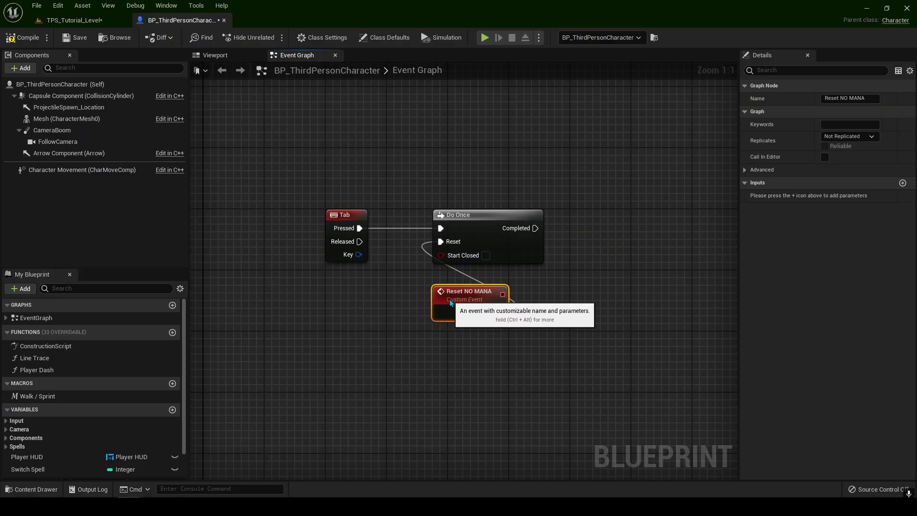
Move the Do Once and Reset NO MANA nodes together closer to the Tab event.
{"action": "left_click_drag", "start_coordinate": [557, 215], "coordinate": [483, 332]}
{"action": "left_click_drag", "start_coordinate": [510, 225], "coordinate": [478, 224]}
{"action": "left_click", "coordinate": [508, 189]}
Add a Play Sound 2D node connected to Do Once's Completed output and align it with the Do Once node.
{"action": "right_click_drag", "start_coordinate": [586, 204], "coordinate": [495, 209]}
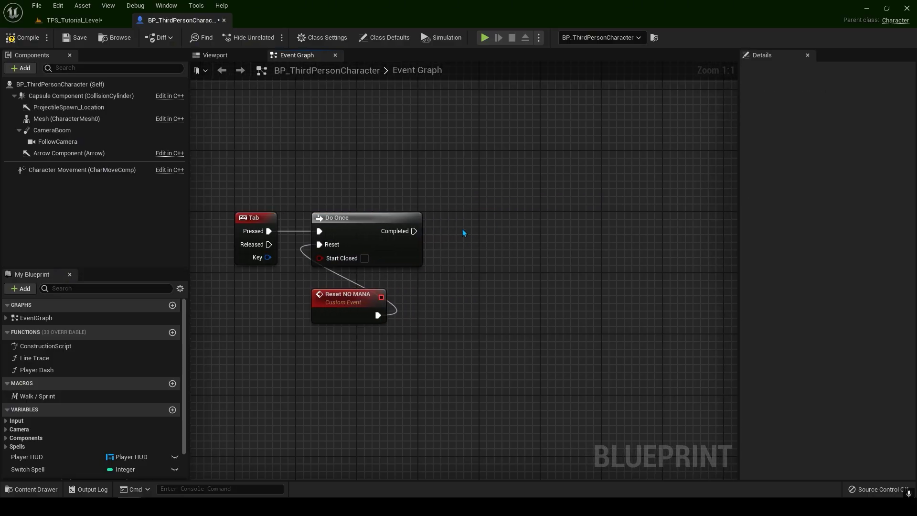
{"action": "right_click", "coordinate": [463, 229]}
{"action": "type", "text": "sound2"}
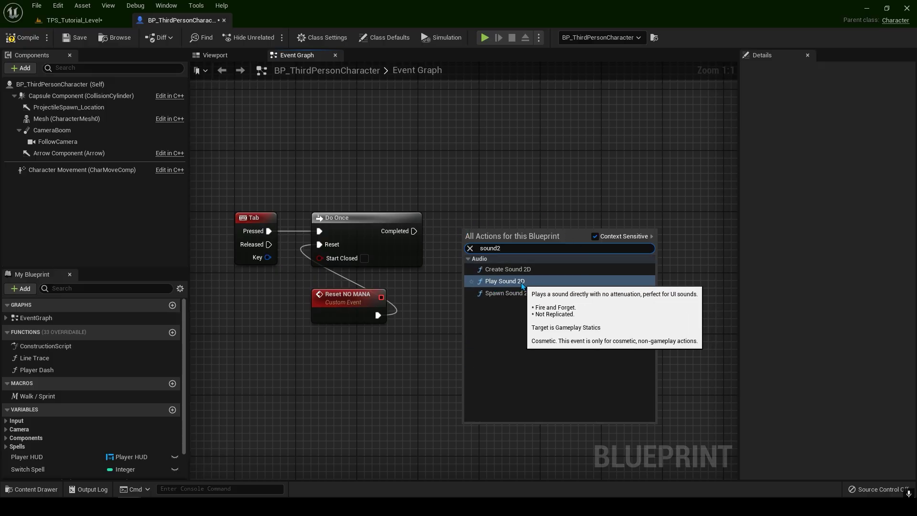
{"action": "left_click", "coordinate": [506, 282]}
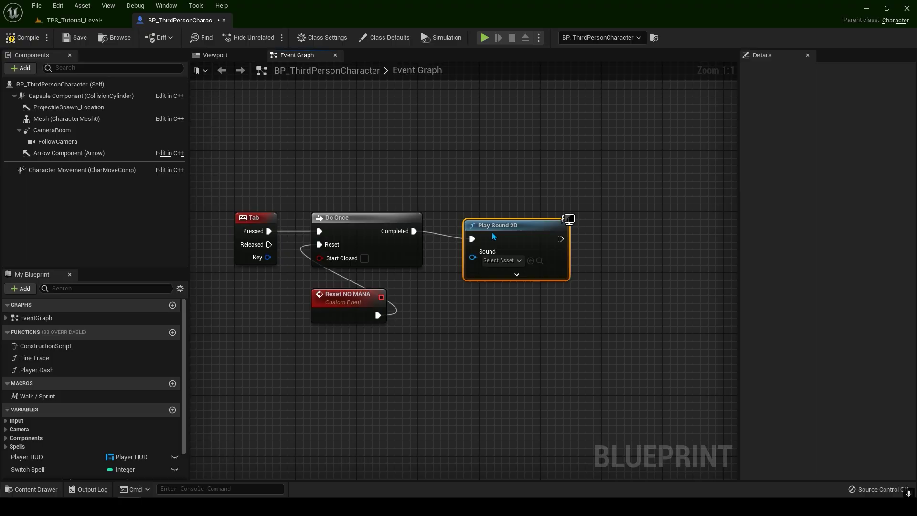
{"action": "left_click_drag", "start_coordinate": [494, 236], "coordinate": [479, 229]}
Clear the "low mana" search and the Sound Wave filter on the ParagonMuriel content folder.
{"action": "key", "text": "ctrl+space"}
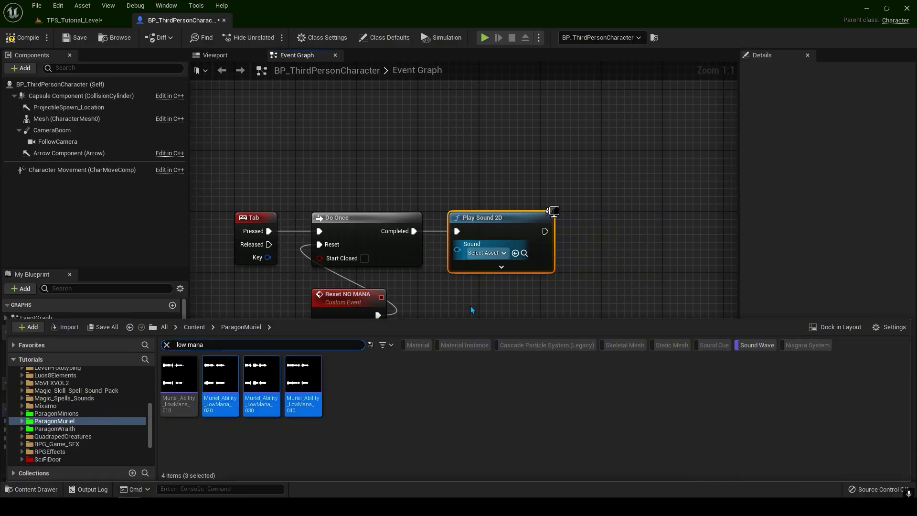
{"action": "left_click", "coordinate": [167, 344]}
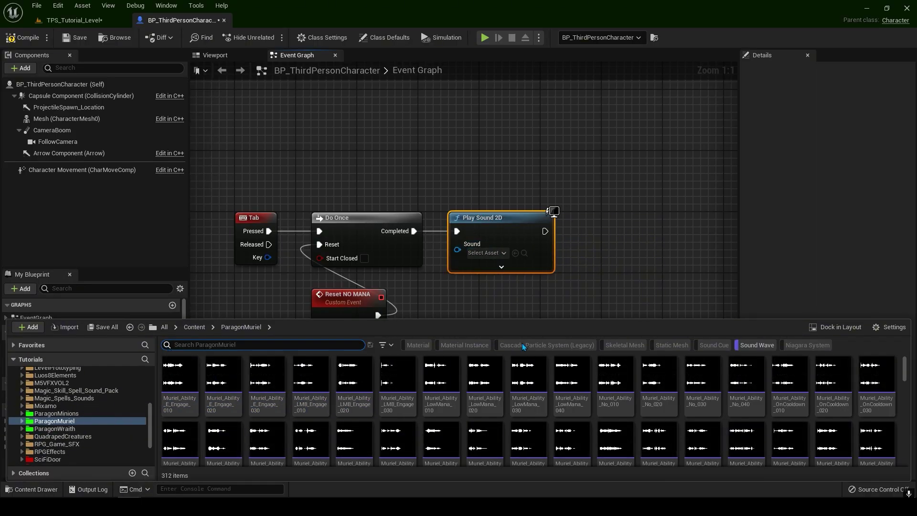
{"action": "left_click", "coordinate": [739, 346]}
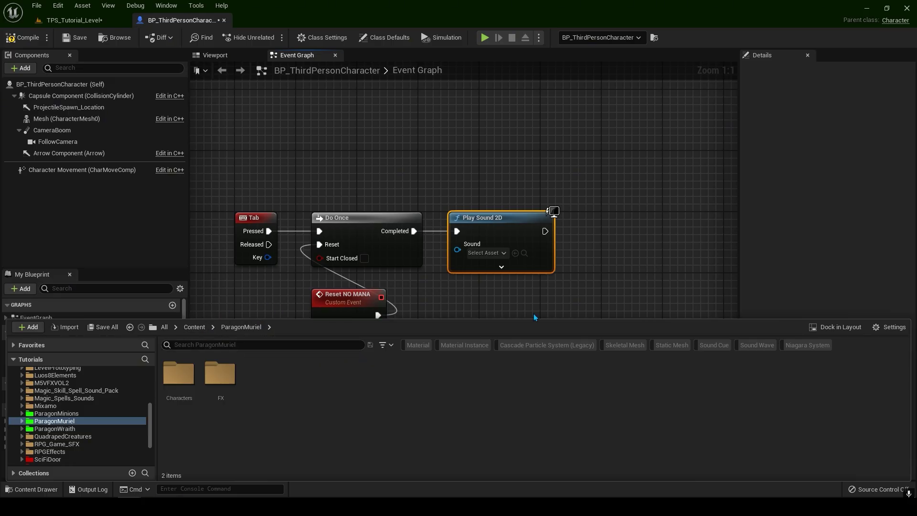
{"action": "left_click", "coordinate": [512, 284]}
{"action": "right_click", "coordinate": [508, 282]}
Set the Play Sound 2D node's Sound to the NoMana_Sounds2 sound cue.
{"action": "left_click", "coordinate": [486, 253]}
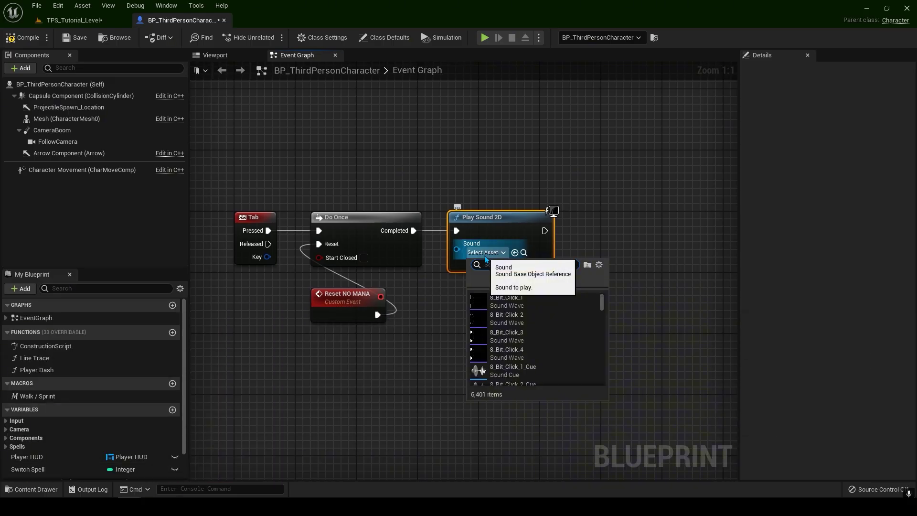
{"action": "type", "text": "no mana"}
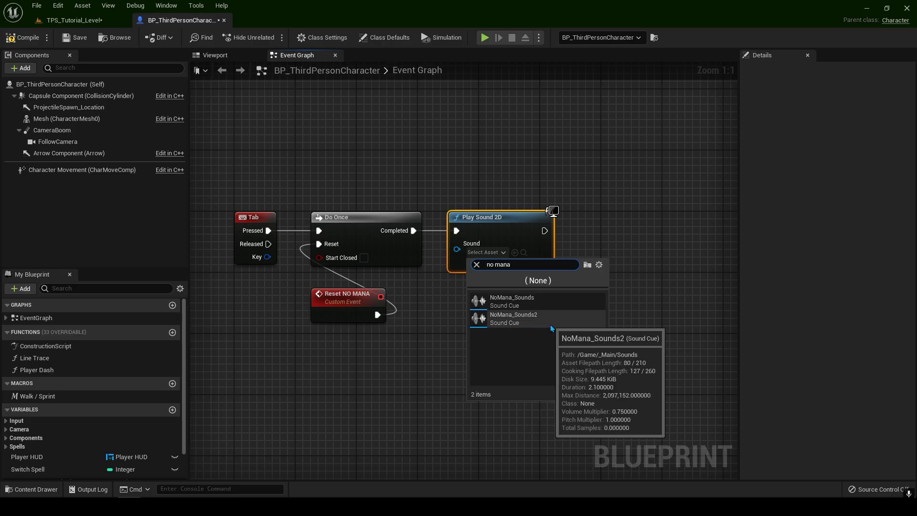
{"action": "left_click", "coordinate": [512, 318]}
{"action": "right_click_drag", "start_coordinate": [431, 141], "coordinate": [454, 151]}
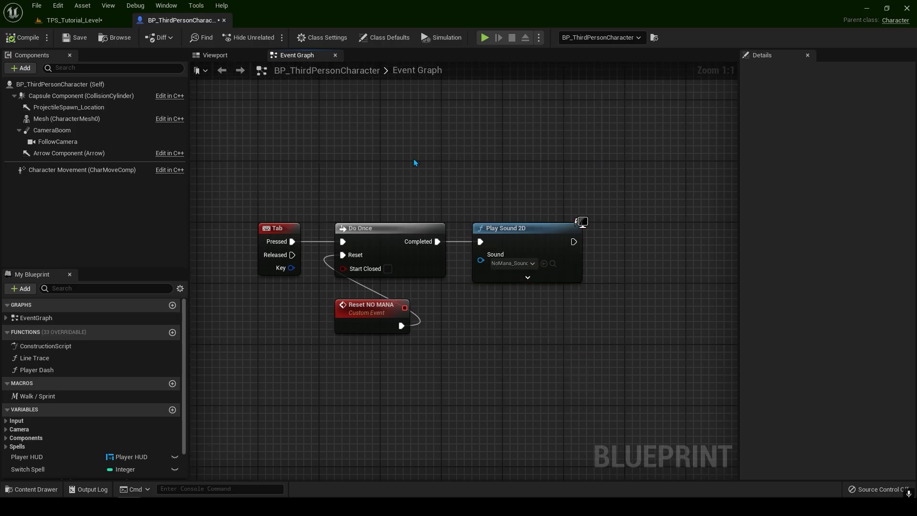
{"action": "right_click_drag", "start_coordinate": [271, 198], "coordinate": [247, 199]}
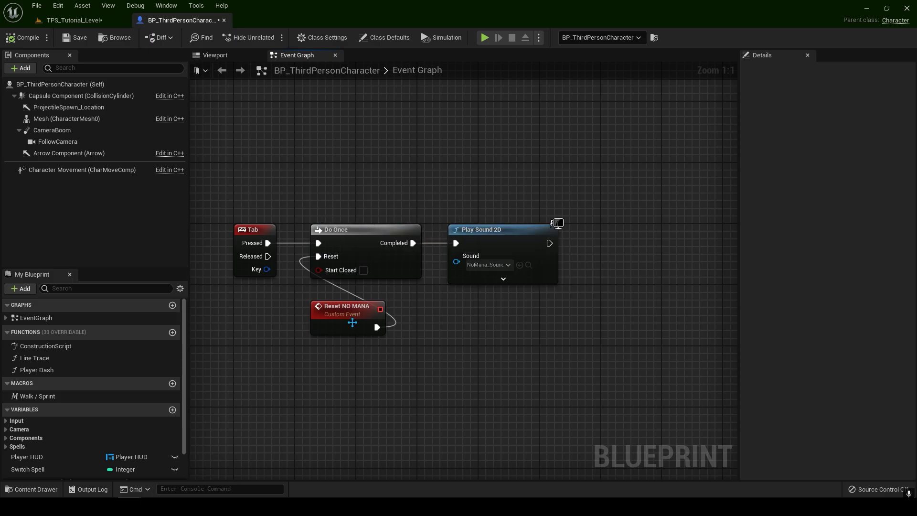
{"action": "left_click_drag", "start_coordinate": [337, 321], "coordinate": [345, 321]}
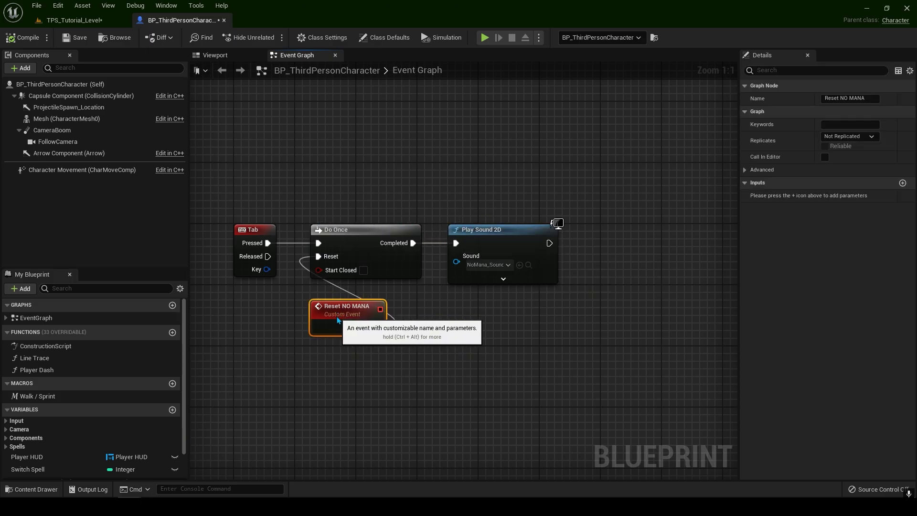
{"action": "key", "text": "ctrl+z"}
{"action": "left_click", "coordinate": [483, 325]}
Add a custom event named "No Mana" and place it below and just past the Play Sound 2D node.
{"action": "right_click_drag", "start_coordinate": [612, 312], "coordinate": [509, 303]}
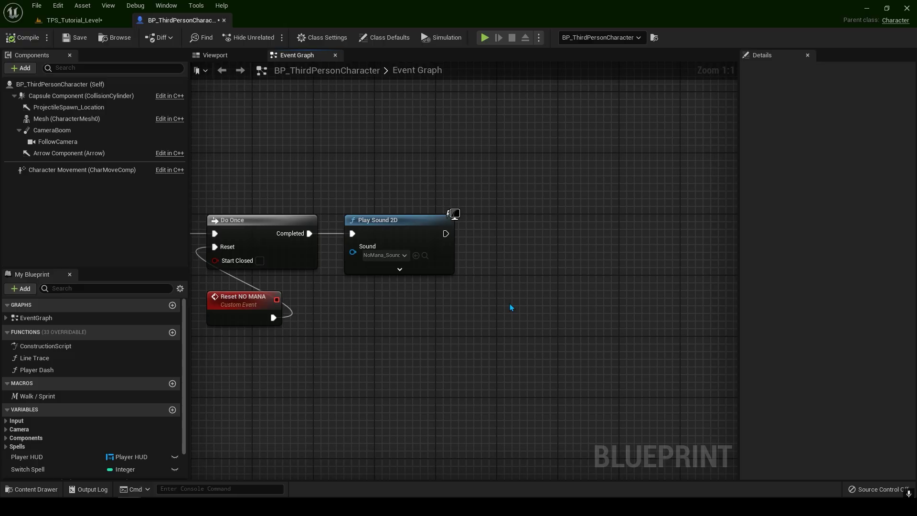
{"action": "right_click", "coordinate": [524, 256]}
{"action": "type", "text": "custom"}
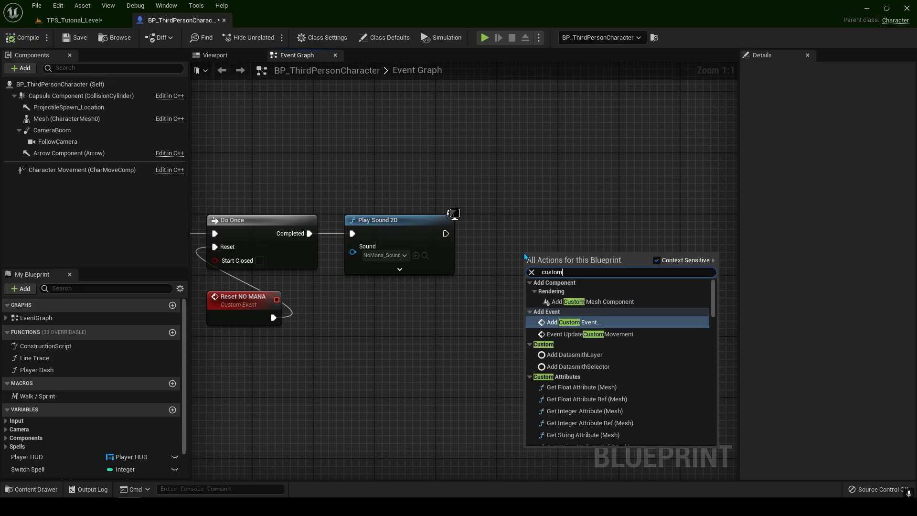
{"action": "left_click", "coordinate": [620, 324]}
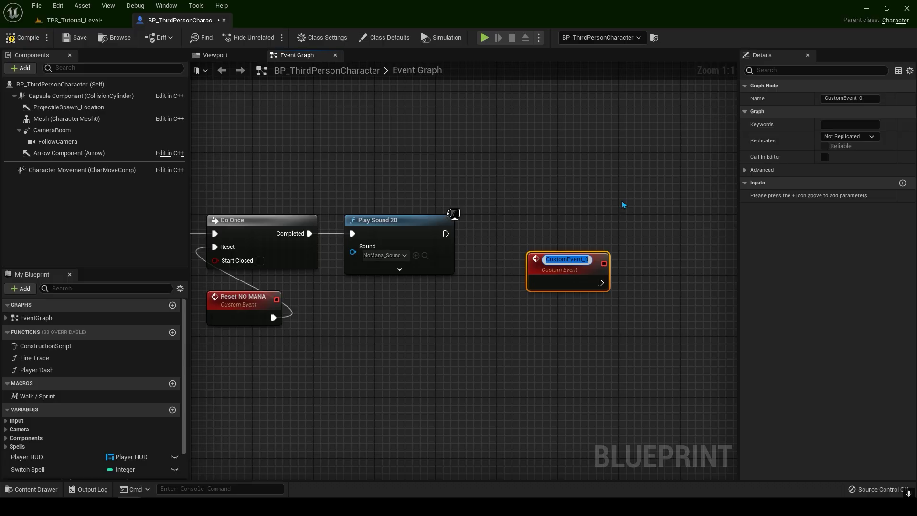
{"action": "type", "text": "No Mana"}
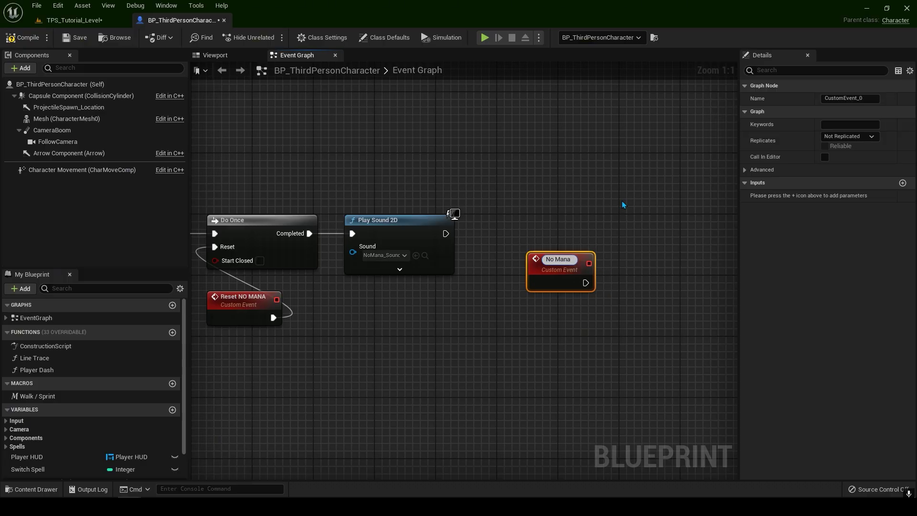
{"action": "key", "text": "Return"}
{"action": "left_click_drag", "start_coordinate": [552, 266], "coordinate": [499, 312]}
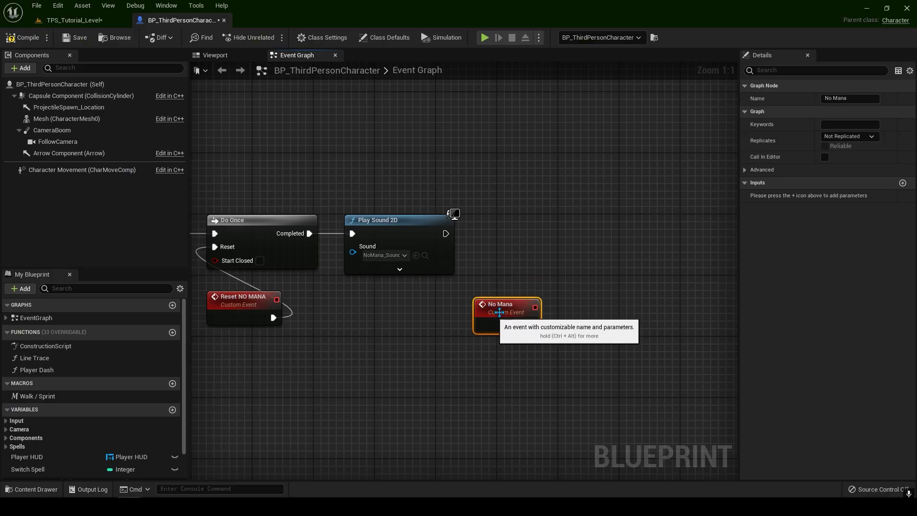
{"action": "right_click_drag", "start_coordinate": [499, 312], "coordinate": [474, 323]}
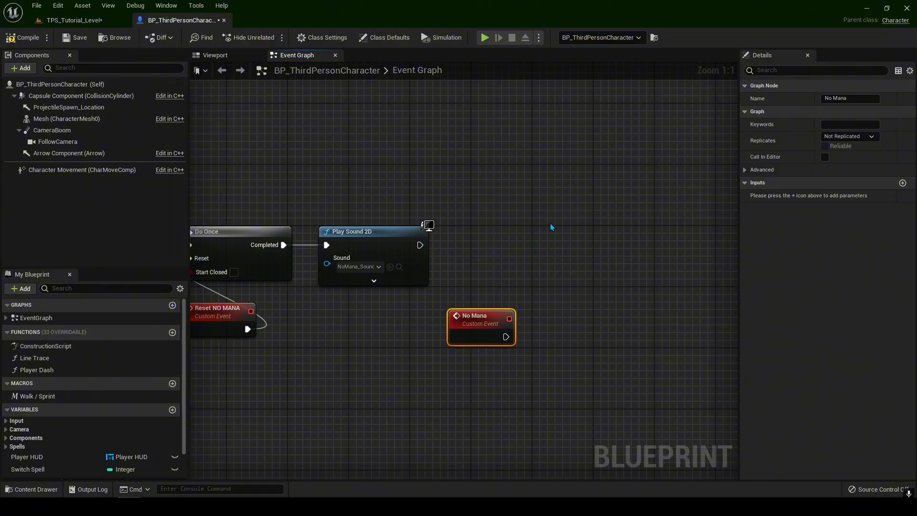
{"action": "scroll", "coordinate": [547, 224], "scroll_direction": "up", "scroll_amount": 6}
{"action": "left_click", "coordinate": [473, 184]}
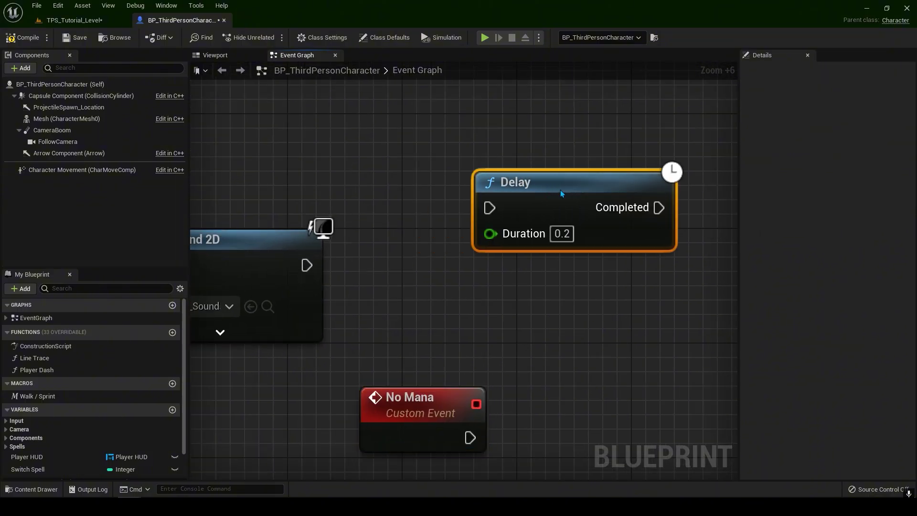
{"action": "left_click_drag", "start_coordinate": [560, 190], "coordinate": [514, 179]}
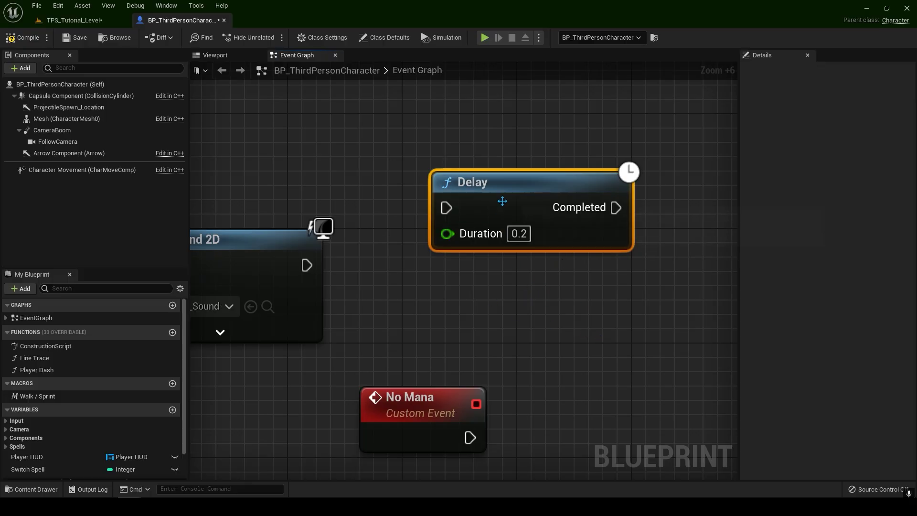
{"action": "scroll", "coordinate": [449, 182], "scroll_direction": "down", "scroll_amount": 3}
{"action": "key", "text": "Delete"}
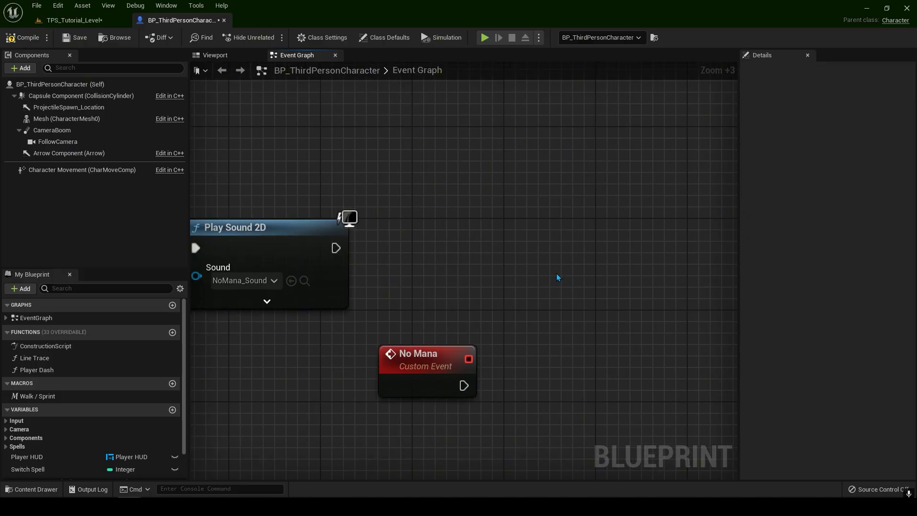
Add a Set Timer by Event node bound to the No Mana event, run it from Play Sound 2D, and align the two nodes.
{"action": "scroll", "coordinate": [557, 273], "scroll_direction": "down", "scroll_amount": 3}
{"action": "left_click_drag", "start_coordinate": [640, 357], "coordinate": [509, 265]}
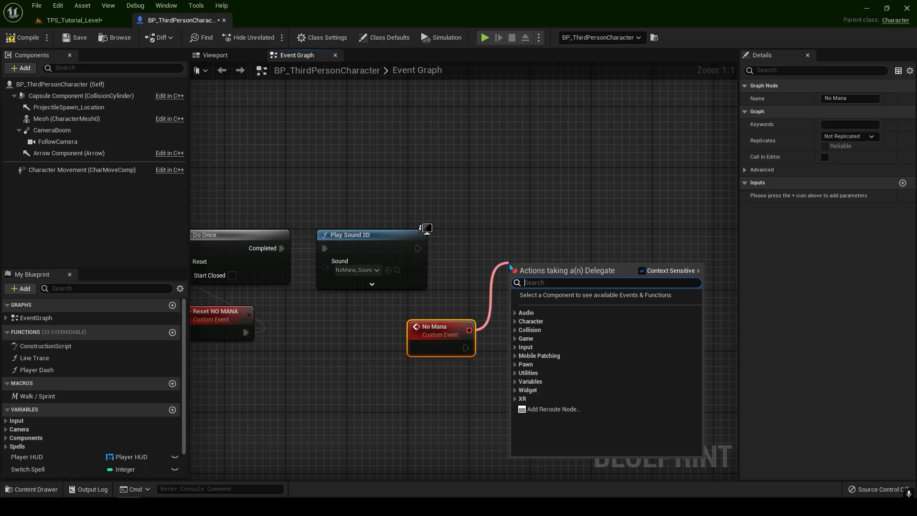
{"action": "type", "text": "timer"}
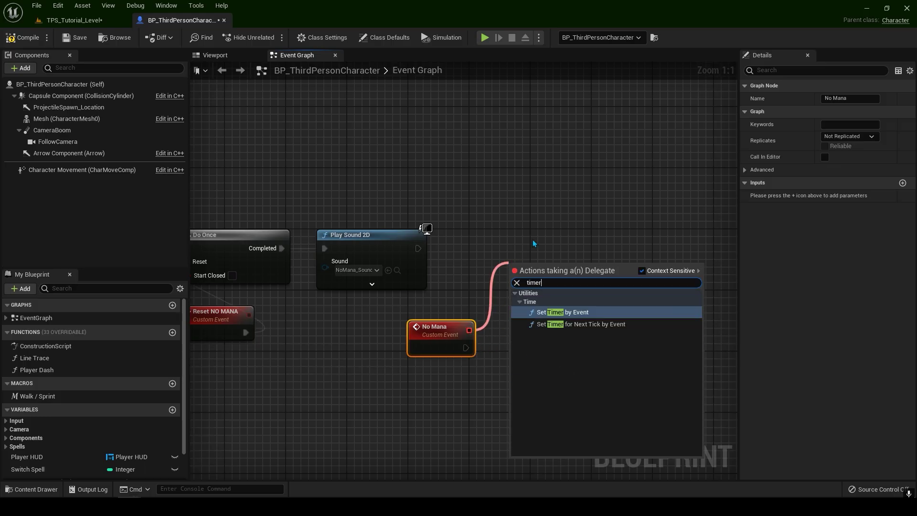
{"action": "left_click", "coordinate": [548, 313]}
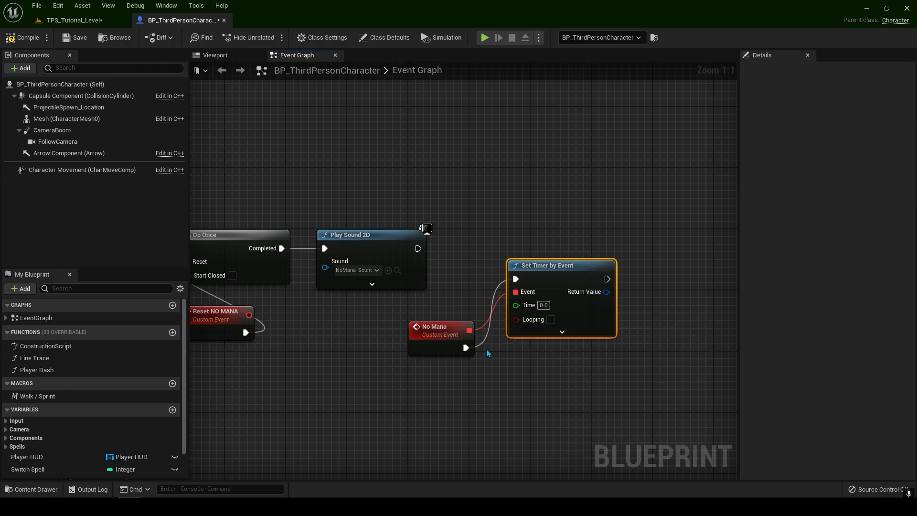
{"action": "left_click_drag", "start_coordinate": [469, 348], "coordinate": [419, 248], "text": "ctrl"}
{"action": "left_click_drag", "start_coordinate": [548, 284], "coordinate": [509, 253]}
Place the No Mana event beneath the Set Timer by Event node and set the timer's Time to 2.0.
{"action": "left_click", "coordinate": [433, 330]}
{"action": "left_click_drag", "start_coordinate": [432, 329], "coordinate": [494, 337]}
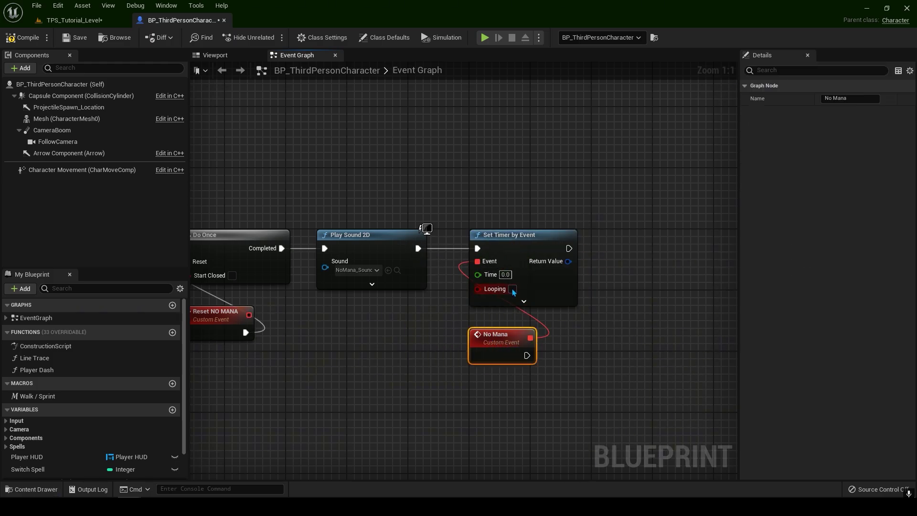
{"action": "type", "text": "2"}
{"action": "left_click", "coordinate": [591, 205]}
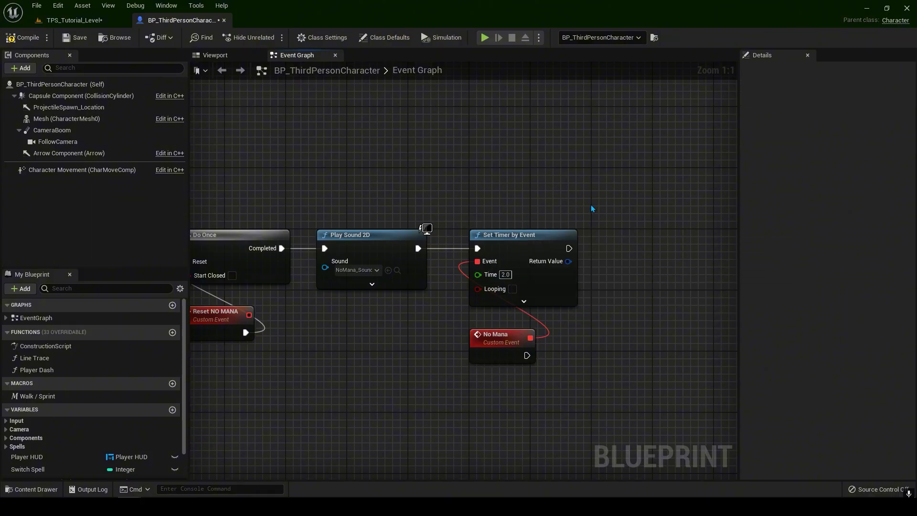
Add Clear and Invalidate Timer by Handle using the timer's Return Value, run it from the No Mana event, and place it beside that event.
{"action": "right_click_drag", "start_coordinate": [592, 206], "coordinate": [555, 186]}
{"action": "left_click_drag", "start_coordinate": [534, 242], "coordinate": [592, 292]}
{"action": "type", "text": "clear"}
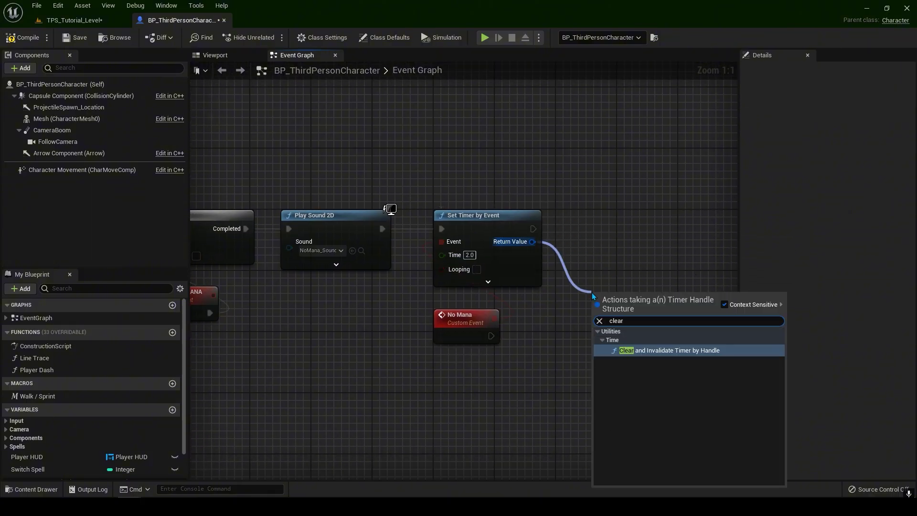
{"action": "left_click", "coordinate": [630, 353]}
{"action": "right_click_drag", "start_coordinate": [558, 243], "coordinate": [489, 247]}
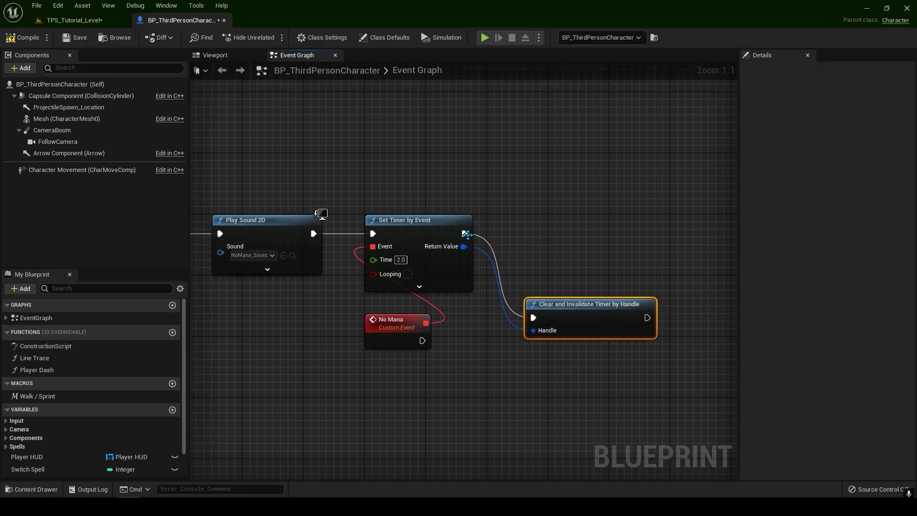
{"action": "left_click_drag", "start_coordinate": [534, 317], "coordinate": [426, 344]}
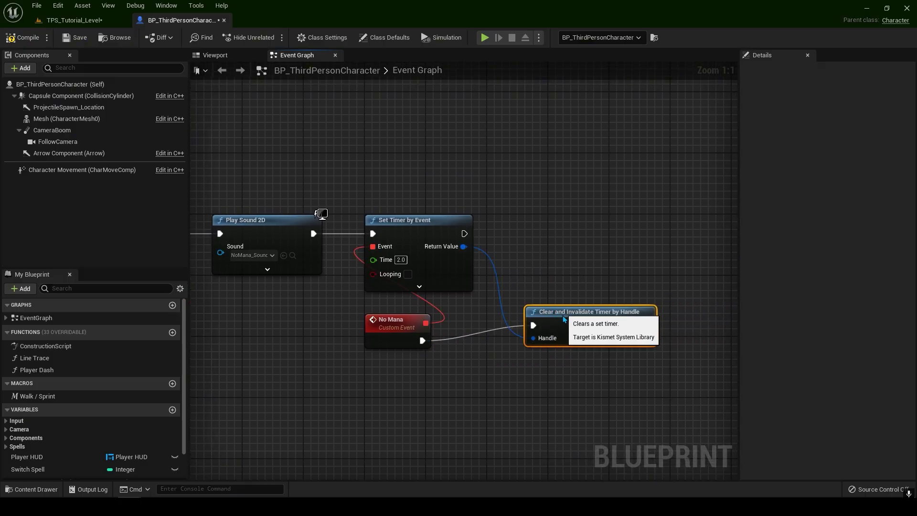
{"action": "left_click_drag", "start_coordinate": [530, 311], "coordinate": [476, 333]}
{"action": "left_click", "coordinate": [519, 310]}
{"action": "mouse_move", "coordinate": [512, 282]}
{"action": "left_mouse_down"}
{"action": "mouse_move", "coordinate": [567, 334]}
{"action": "mouse_move", "coordinate": [533, 286]}
{"action": "left_mouse_up"}
{"action": "right_click_drag", "start_coordinate": [533, 286], "coordinate": [547, 257]}
{"action": "left_click_drag", "start_coordinate": [478, 218], "coordinate": [553, 187]}
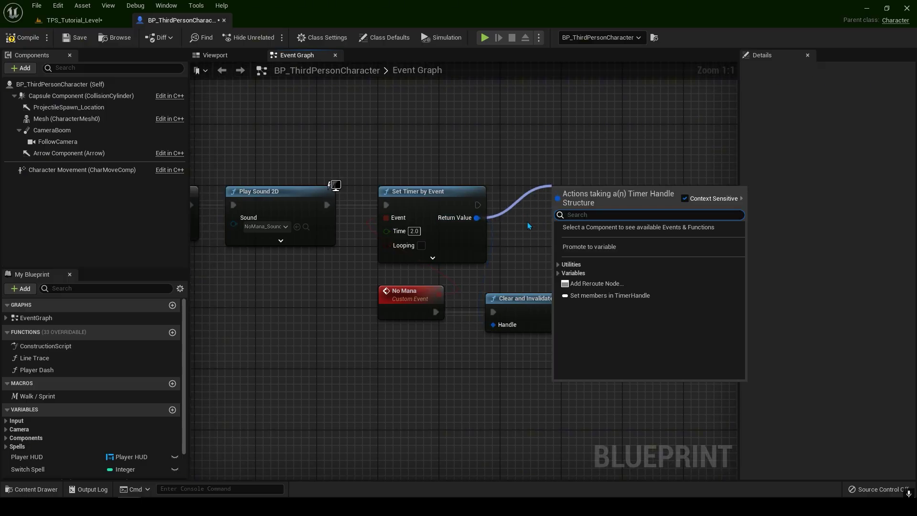
{"action": "left_click", "coordinate": [506, 244]}
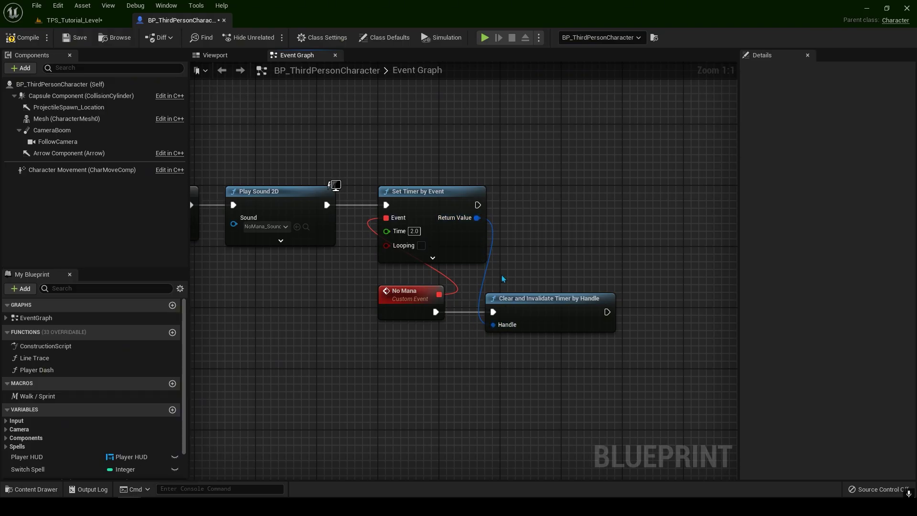
{"action": "scroll", "coordinate": [503, 279], "scroll_direction": "down", "scroll_amount": 1}
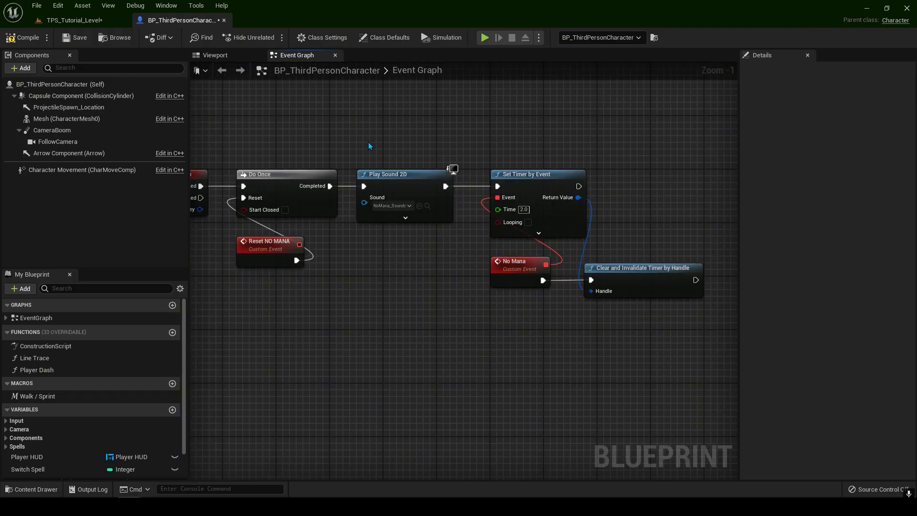
{"action": "left_click_drag", "start_coordinate": [351, 127], "coordinate": [409, 151]}
Add a call to Reset NO MANA beside Clear and Invalidate Timer by Handle and connect it to that node's execution output.
{"action": "mouse_move", "coordinate": [575, 339]}
{"action": "right_mouse_down"}
{"action": "mouse_move", "coordinate": [550, 334]}
{"action": "mouse_move", "coordinate": [564, 326]}
{"action": "right_mouse_up"}
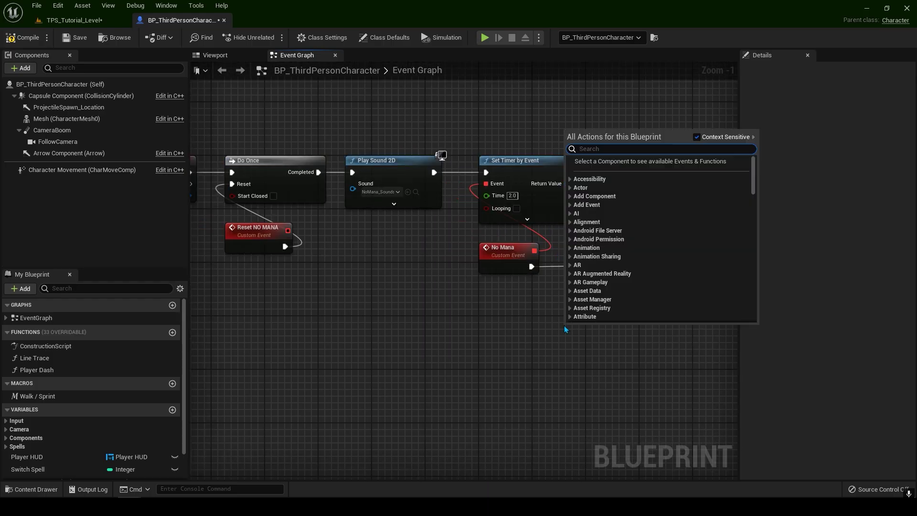
{"action": "type", "text": "rfe"}
{"action": "key", "text": "BackSpace"}
{"action": "key", "text": "BackSpace"}
{"action": "key", "text": "BackSpace"}
{"action": "type", "text": "res"}
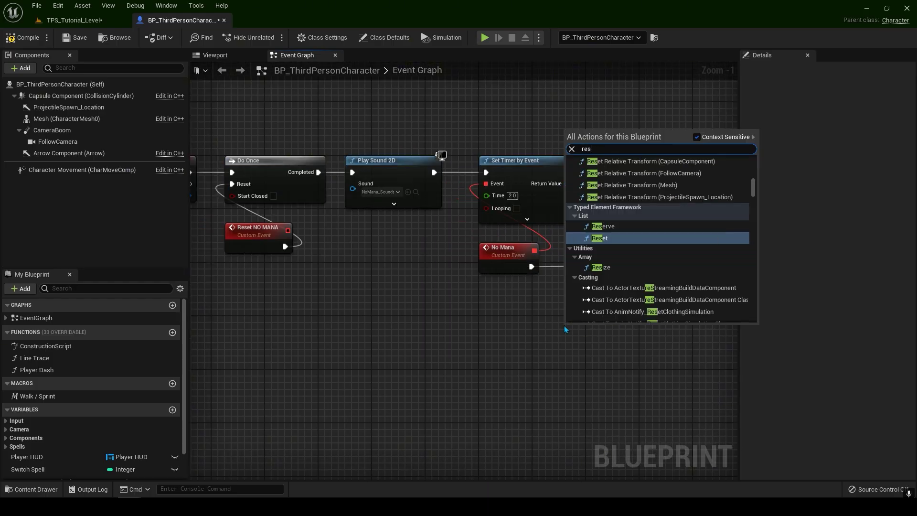
{"action": "type", "text": "et mana"}
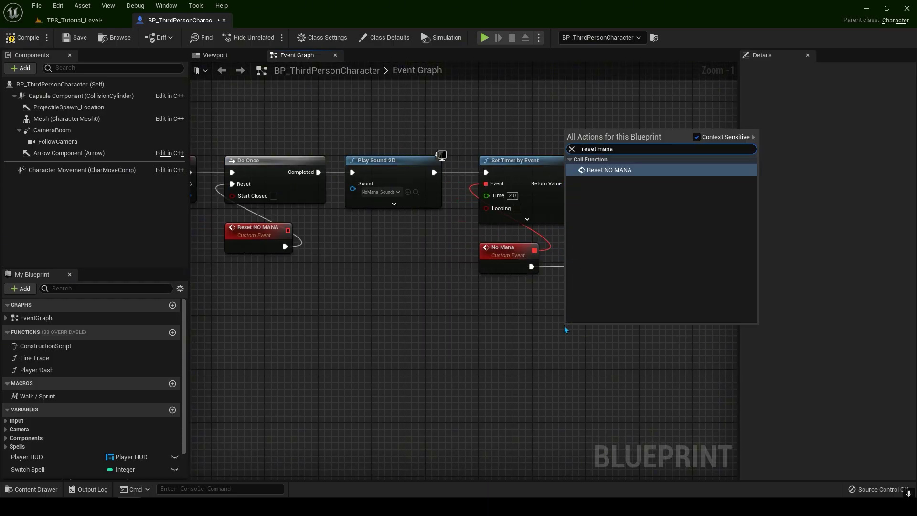
{"action": "left_click", "coordinate": [620, 173]}
{"action": "right_click_drag", "start_coordinate": [621, 182], "coordinate": [573, 186]}
{"action": "left_click_drag", "start_coordinate": [571, 333], "coordinate": [664, 252]}
{"action": "left_click_drag", "start_coordinate": [595, 282], "coordinate": [624, 282]}
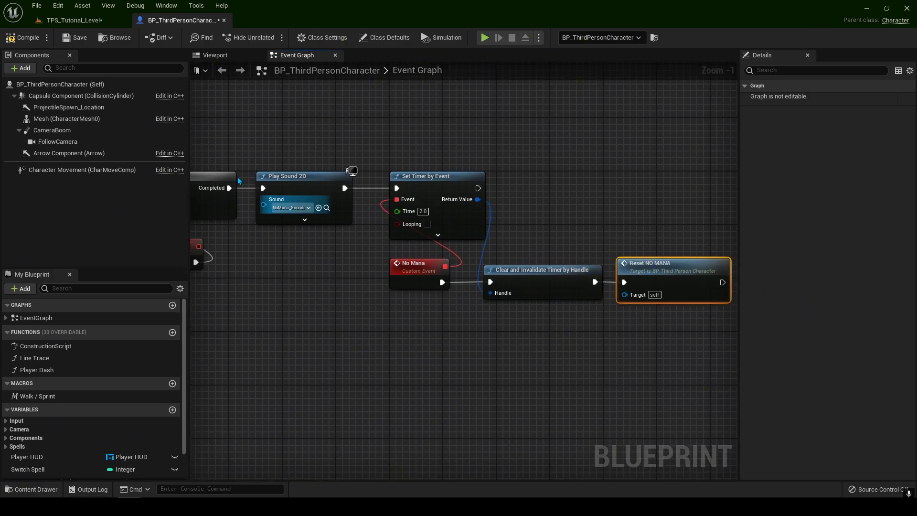
Compile and save the character blueprint.
{"action": "left_click", "coordinate": [21, 37]}
{"action": "left_click", "coordinate": [74, 37]}
Locate the sound cue assigned to the Play Sound 2D node and open NoMana_Sounds2.
{"action": "right_click_drag", "start_coordinate": [384, 336], "coordinate": [407, 384]}
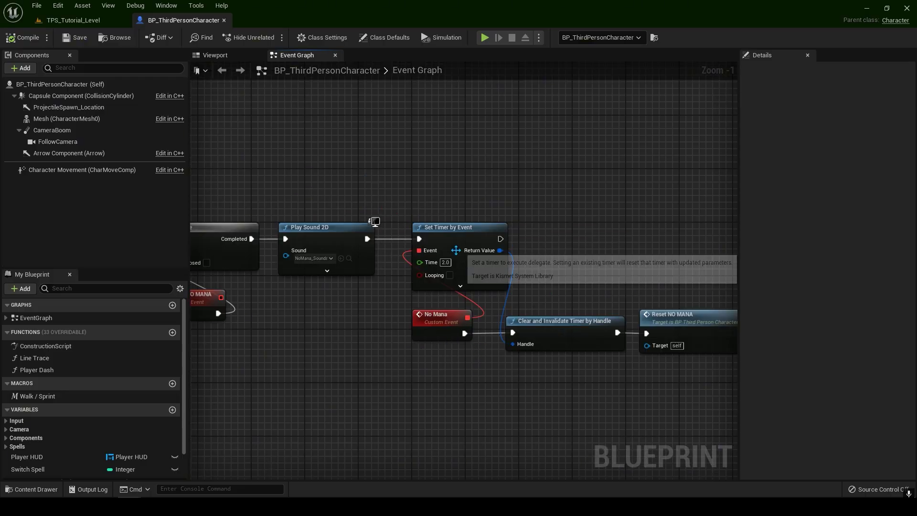
{"action": "scroll", "coordinate": [456, 250], "scroll_direction": "up", "scroll_amount": 3}
{"action": "scroll", "coordinate": [381, 299], "scroll_direction": "down", "scroll_amount": 1}
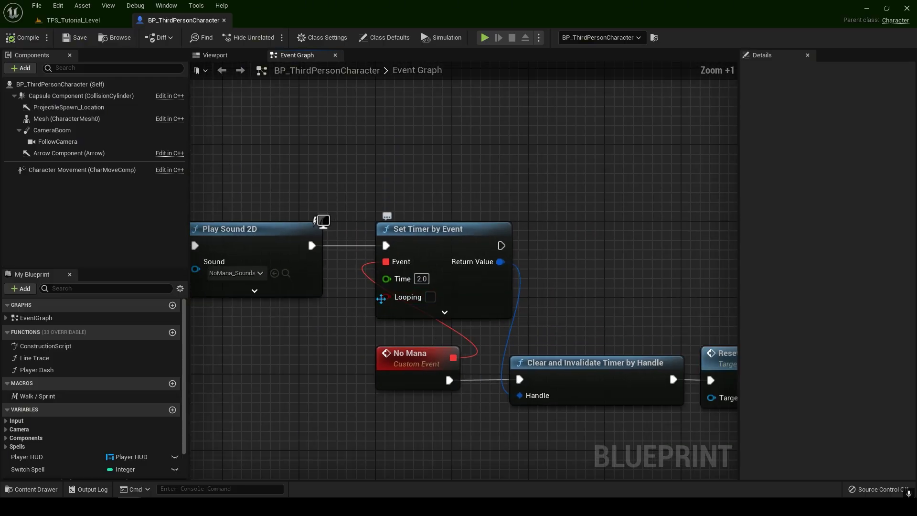
{"action": "scroll", "coordinate": [348, 329], "scroll_direction": "down", "scroll_amount": 2}
{"action": "right_click_drag", "start_coordinate": [326, 356], "coordinate": [419, 308]}
{"action": "left_click", "coordinate": [397, 248]}
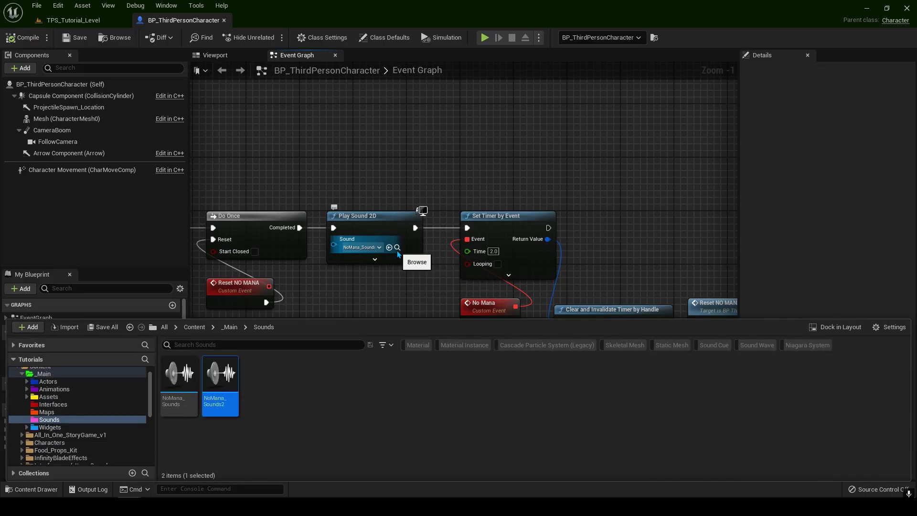
{"action": "double_click", "coordinate": [228, 408]}
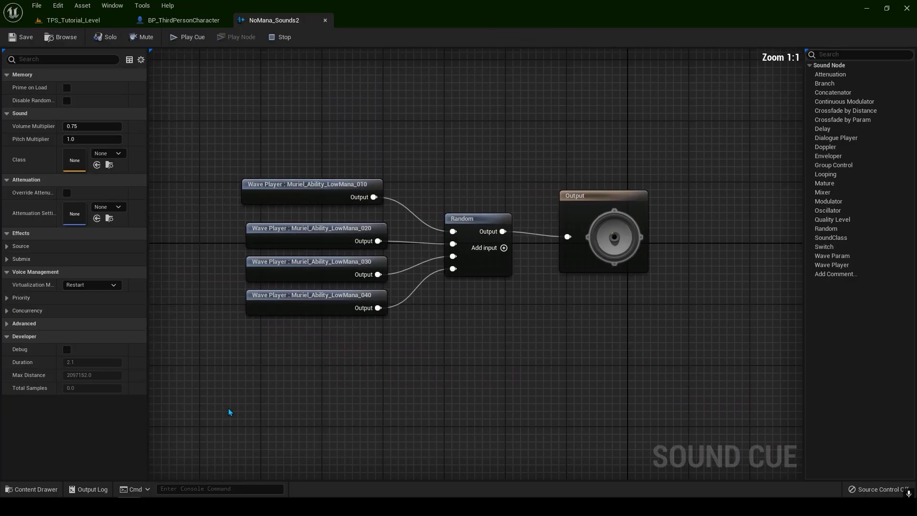
Check the durations of the Muriel_Ability_LowMana_010, 020 and 030 sound waves used by the cue's wave players.
{"action": "left_click_drag", "start_coordinate": [388, 204], "coordinate": [480, 243]}
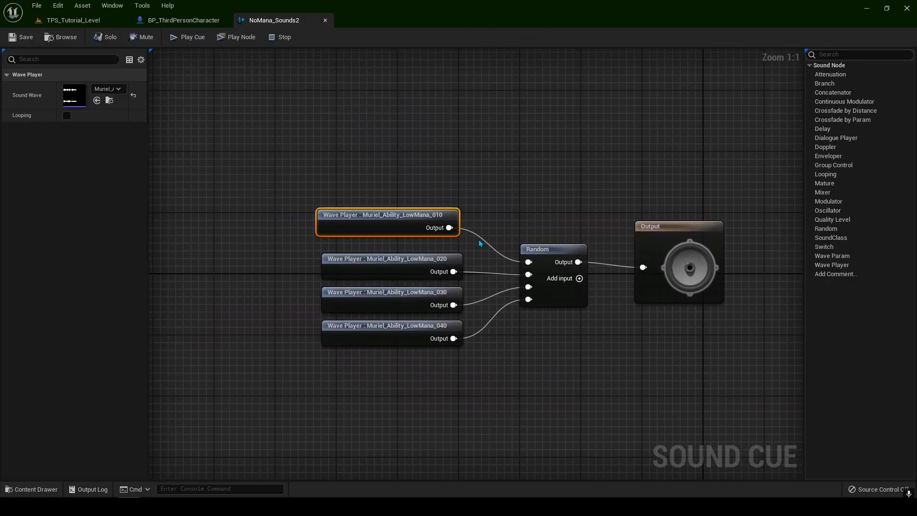
{"action": "left_click", "coordinate": [110, 100]}
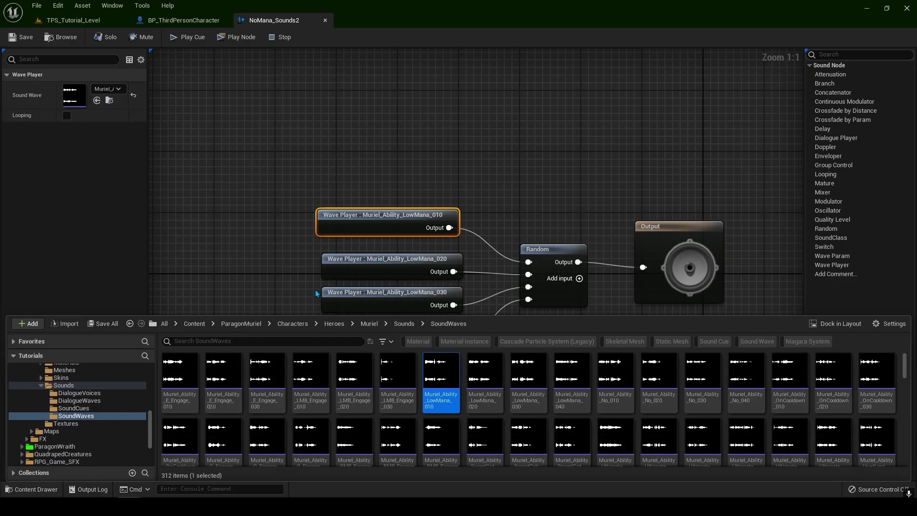
{"action": "mouse_move", "coordinate": [443, 398]}
{"action": "left_click_drag", "start_coordinate": [255, 252], "coordinate": [360, 274]}
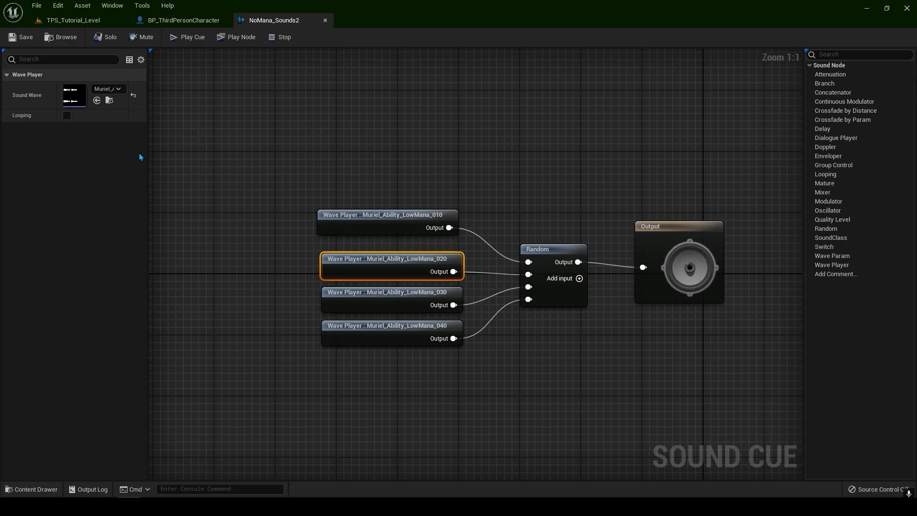
{"action": "left_click", "coordinate": [109, 100]}
{"action": "mouse_move", "coordinate": [490, 395]}
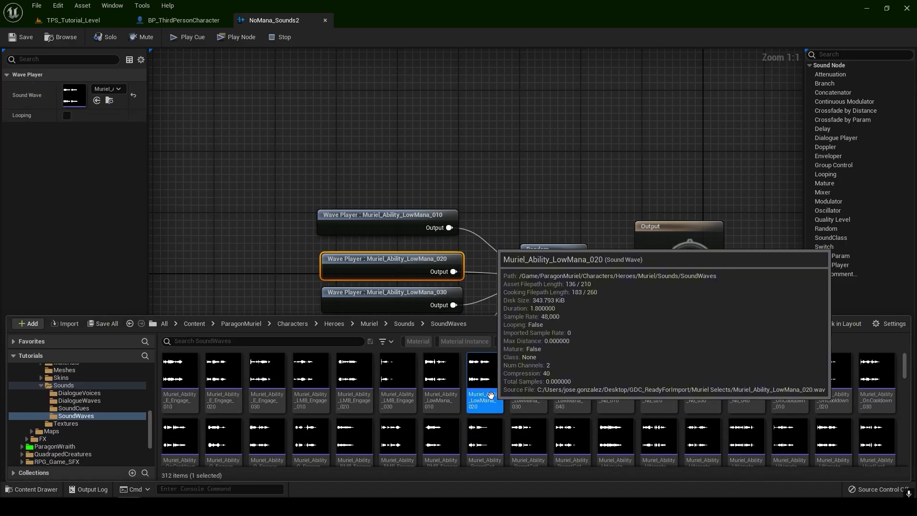
{"action": "right_click_drag", "start_coordinate": [282, 262], "coordinate": [277, 242]}
{"action": "left_click", "coordinate": [320, 279]}
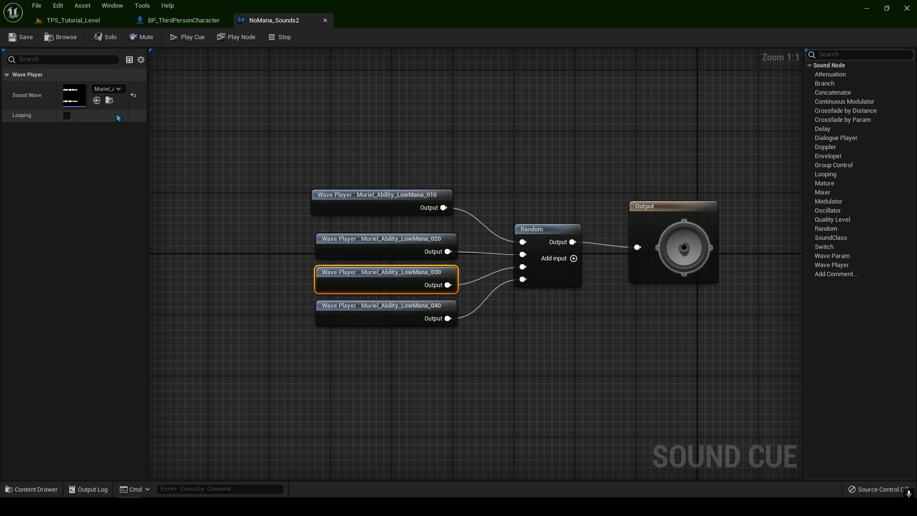
{"action": "left_click", "coordinate": [109, 100]}
{"action": "mouse_move", "coordinate": [535, 404]}
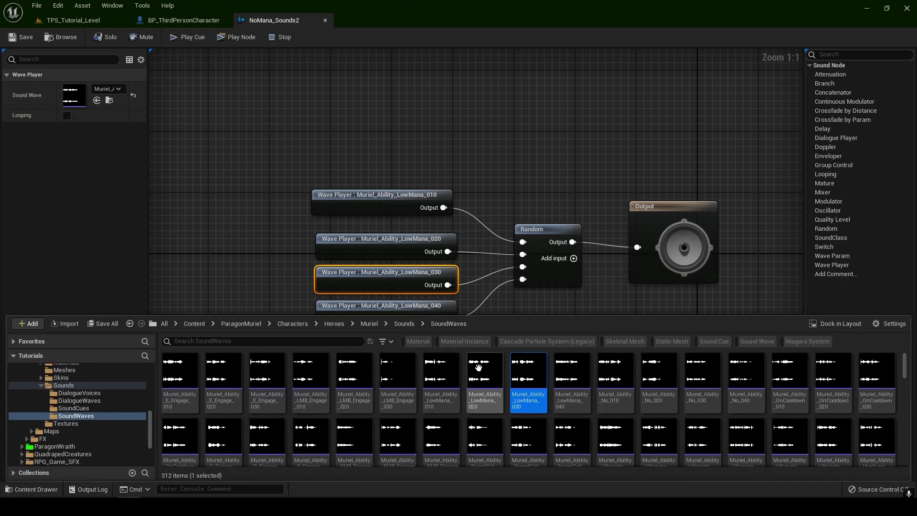
{"action": "left_click", "coordinate": [286, 248]}
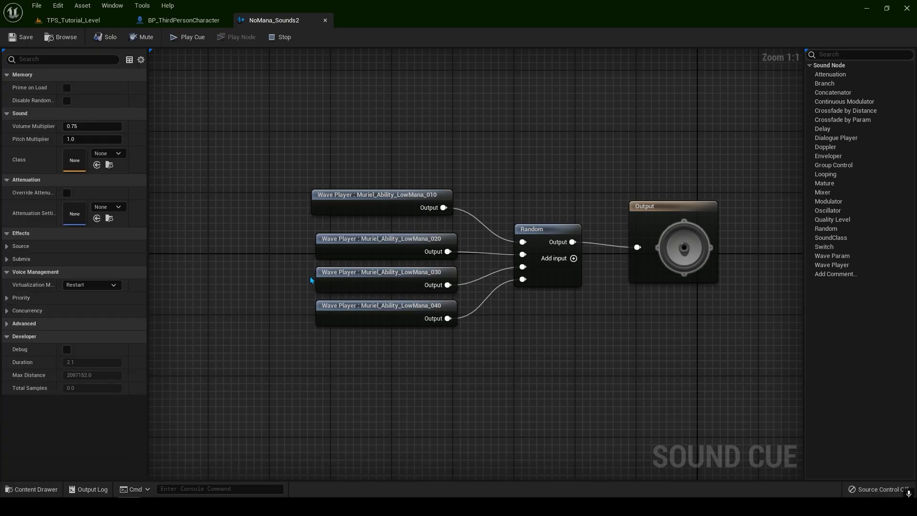
{"action": "left_click_drag", "start_coordinate": [359, 275], "coordinate": [360, 278]}
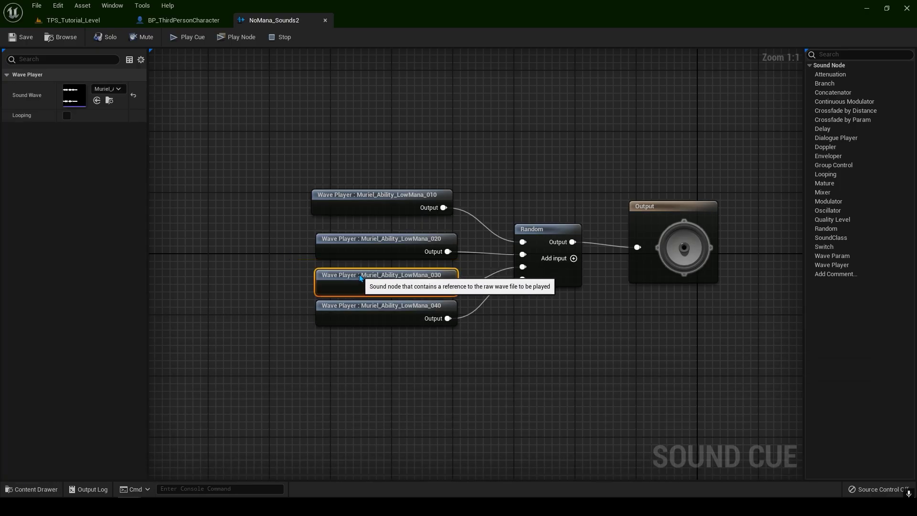
{"action": "left_click", "coordinate": [245, 247]}
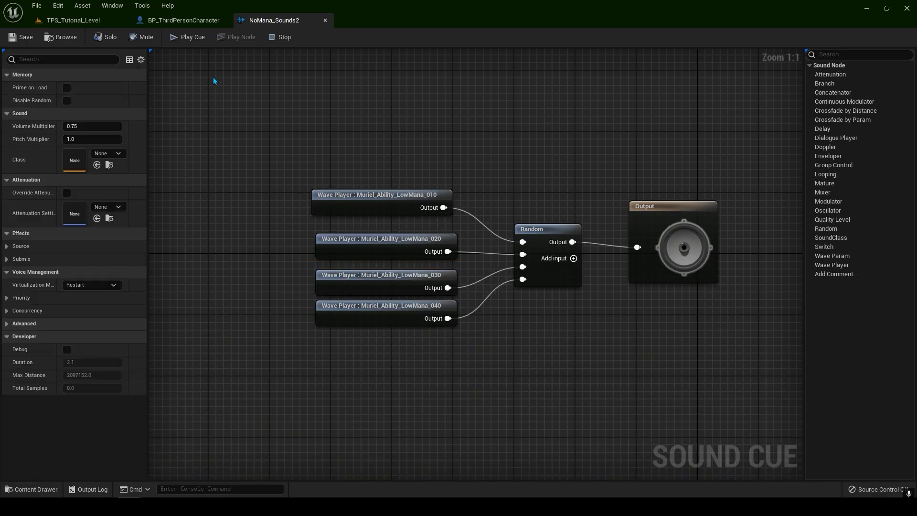
Return to the BP_ThirdPersonCharacter event graph and review the timer's Time setting and the Tab key node chain.
{"action": "left_click", "coordinate": [191, 22]}
{"action": "scroll", "coordinate": [526, 245], "scroll_direction": "up", "scroll_amount": 5}
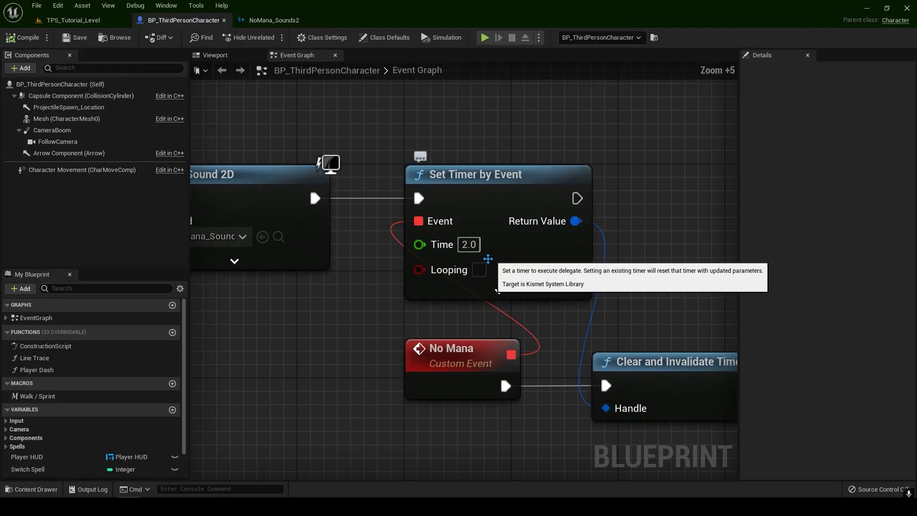
{"action": "scroll", "coordinate": [327, 324], "scroll_direction": "down", "scroll_amount": 2}
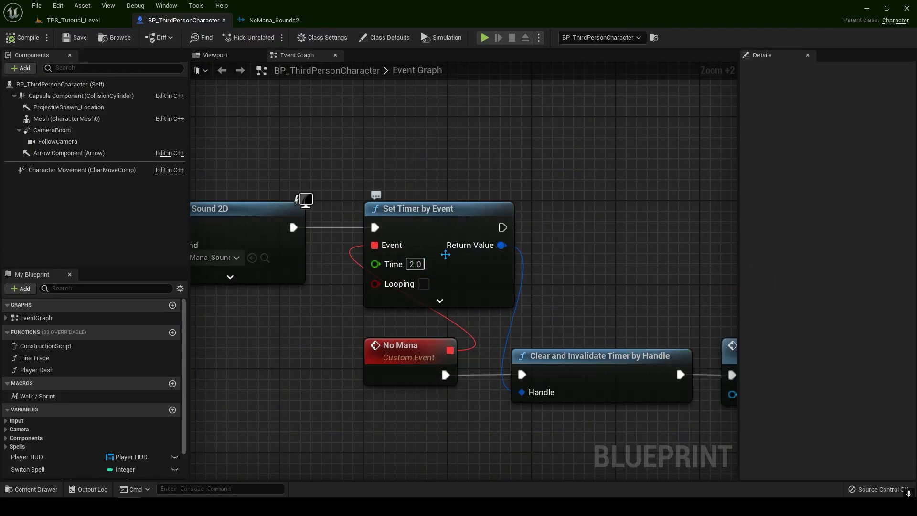
{"action": "scroll", "coordinate": [308, 324], "scroll_direction": "down", "scroll_amount": 5}
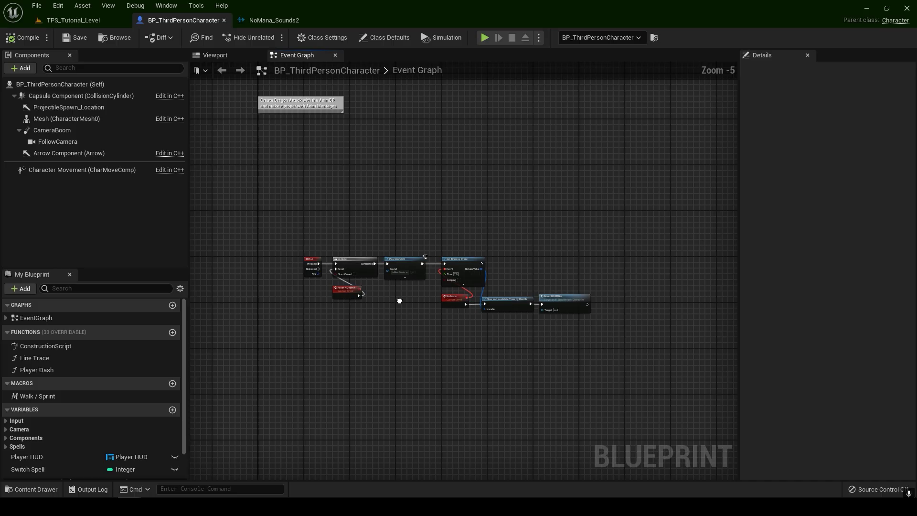
{"action": "scroll", "coordinate": [425, 297], "scroll_direction": "up", "scroll_amount": 1}
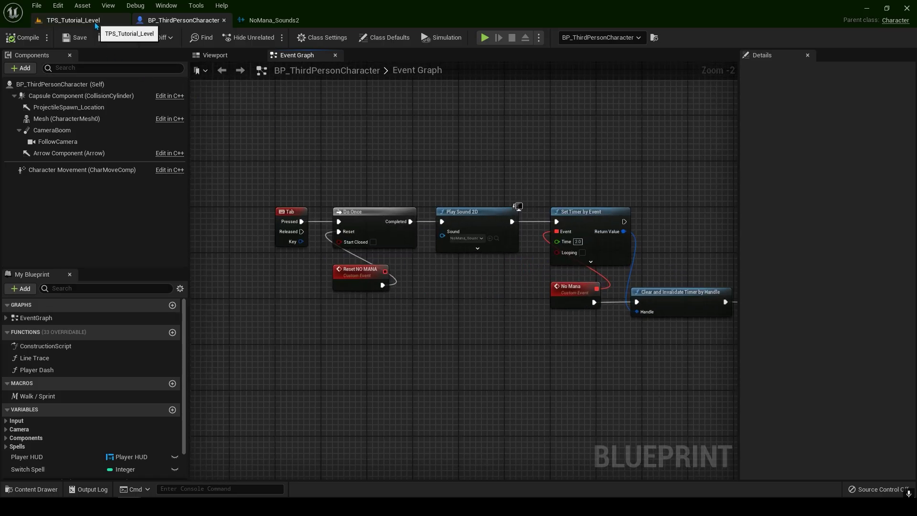
Play-test TPS_Tutorial_Level to try the no-mana voice cue, and end the play session.
{"action": "left_click", "coordinate": [73, 21]}
{"action": "left_click", "coordinate": [204, 37]}
{"action": "left_click", "coordinate": [282, 149]}
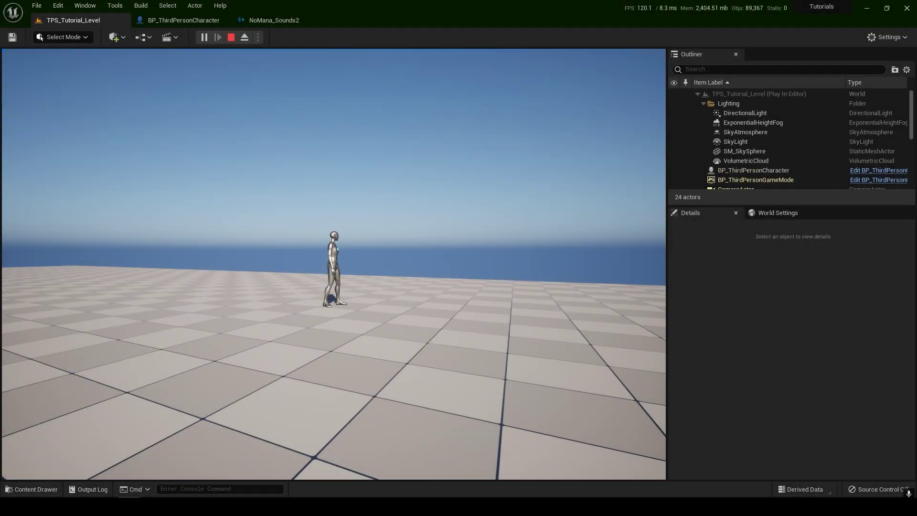
{"action": "key", "text": "F8"}
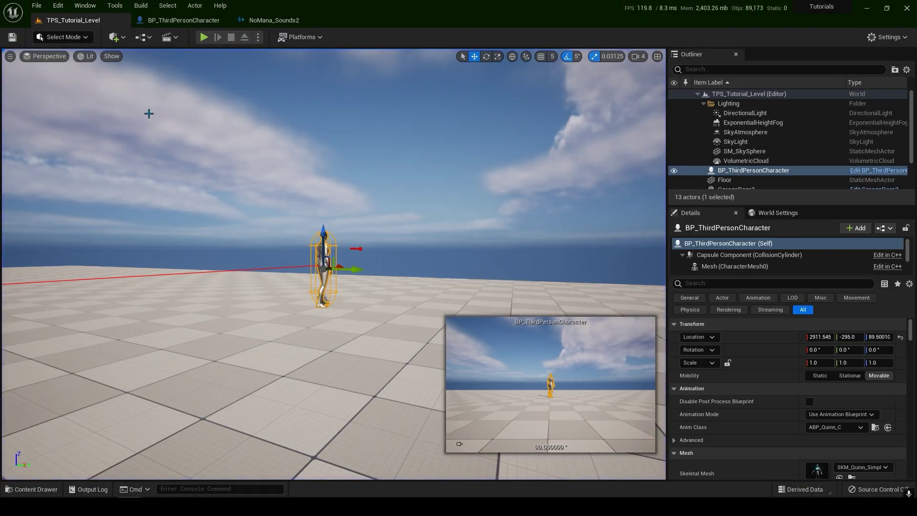
Reopen the BP_ThirdPersonCharacter event graph and widen it by narrowing the Details and Components areas, fitting the whole node chain.
{"action": "left_click", "coordinate": [183, 20]}
{"action": "key", "text": "Home"}
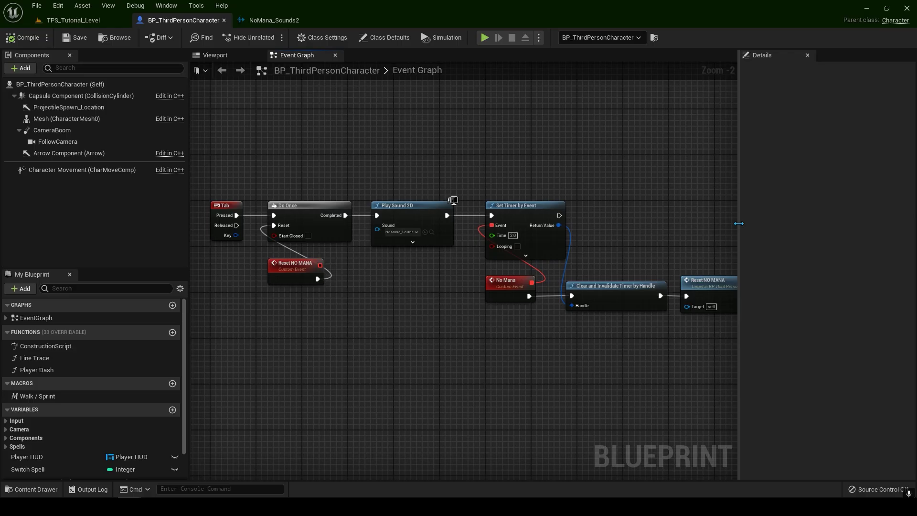
{"action": "left_click_drag", "start_coordinate": [740, 221], "coordinate": [878, 225]}
{"action": "scroll", "coordinate": [692, 213], "scroll_direction": "up", "scroll_amount": 2}
{"action": "left_click_drag", "start_coordinate": [190, 216], "coordinate": [62, 215]}
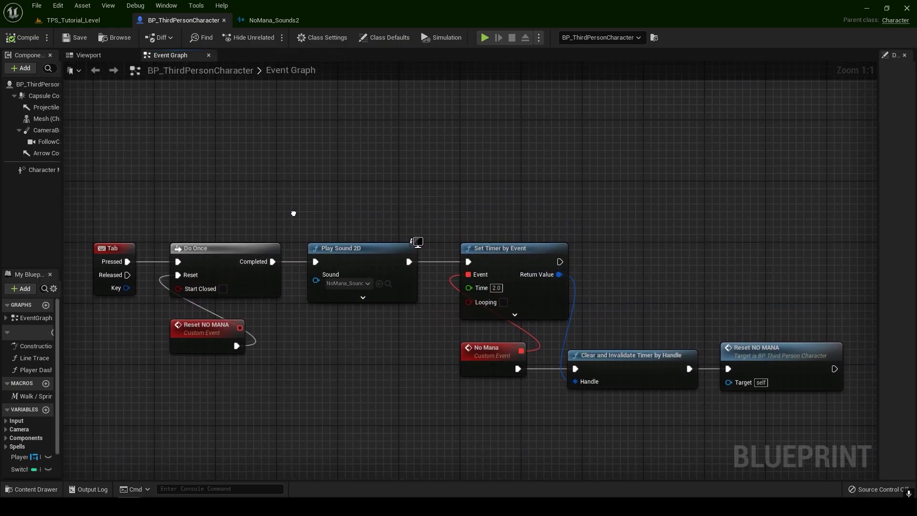